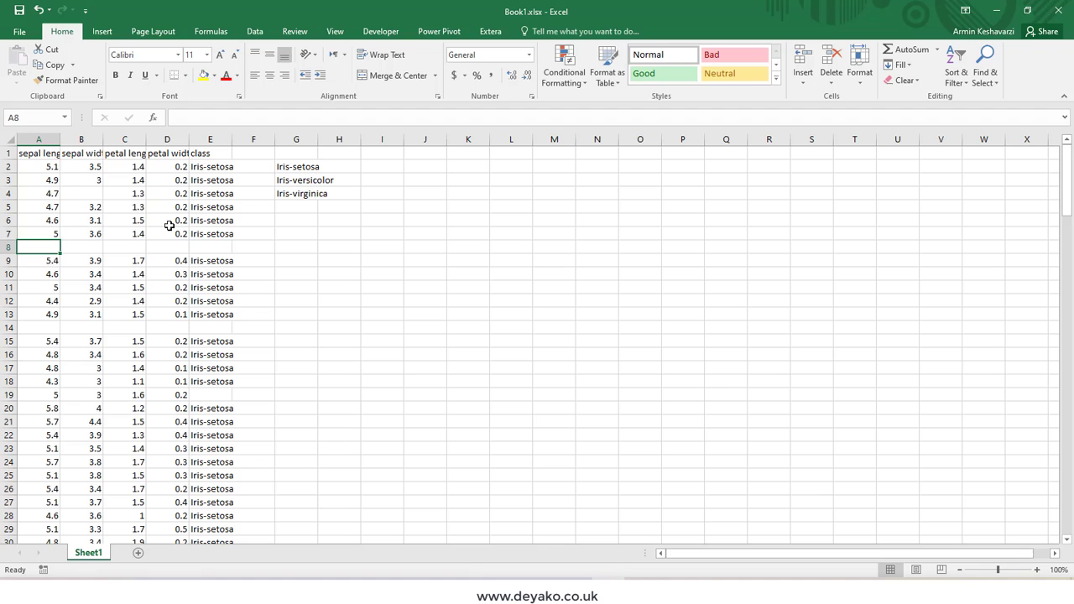
Look through the iris data for empty cells, blank rows and question-mark entries
{"action": "left_click", "coordinate": [94, 192]}
{"action": "left_click", "coordinate": [47, 248]}
{"action": "scroll", "coordinate": [125, 382], "scroll_direction": "down", "scroll_amount": 2}
{"action": "left_click", "coordinate": [84, 474]}
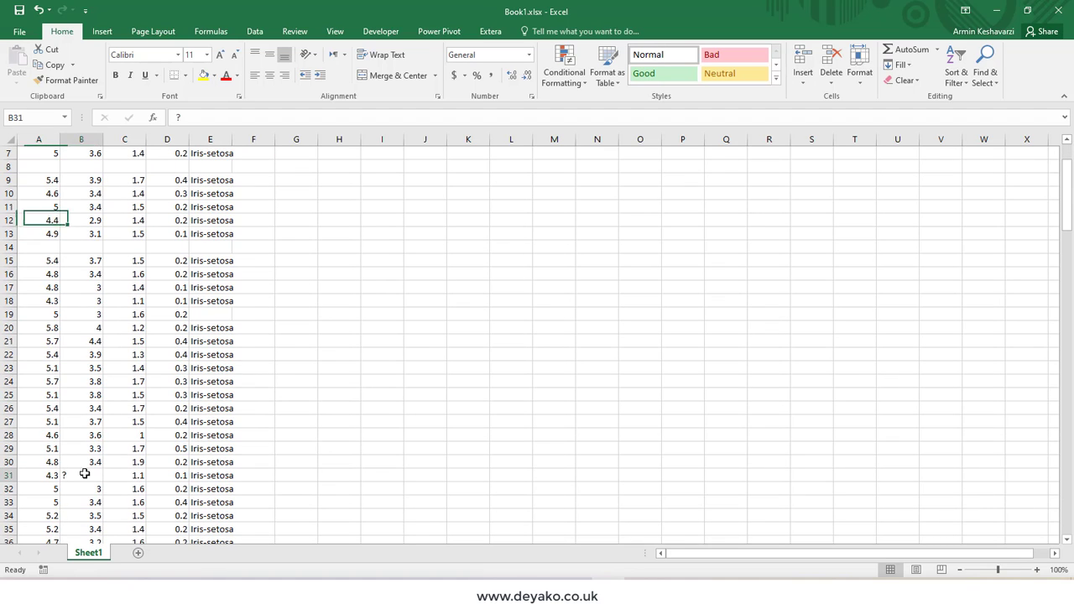
{"action": "scroll", "coordinate": [260, 403], "scroll_direction": "up", "scroll_amount": 2}
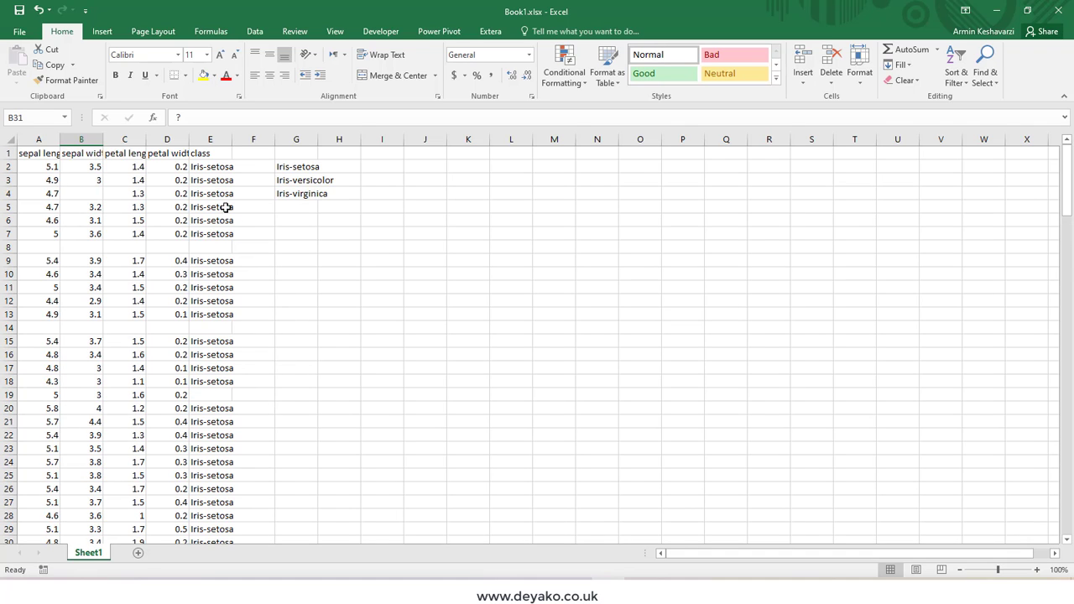
{"action": "scroll", "coordinate": [115, 278], "scroll_direction": "down", "scroll_amount": 16}
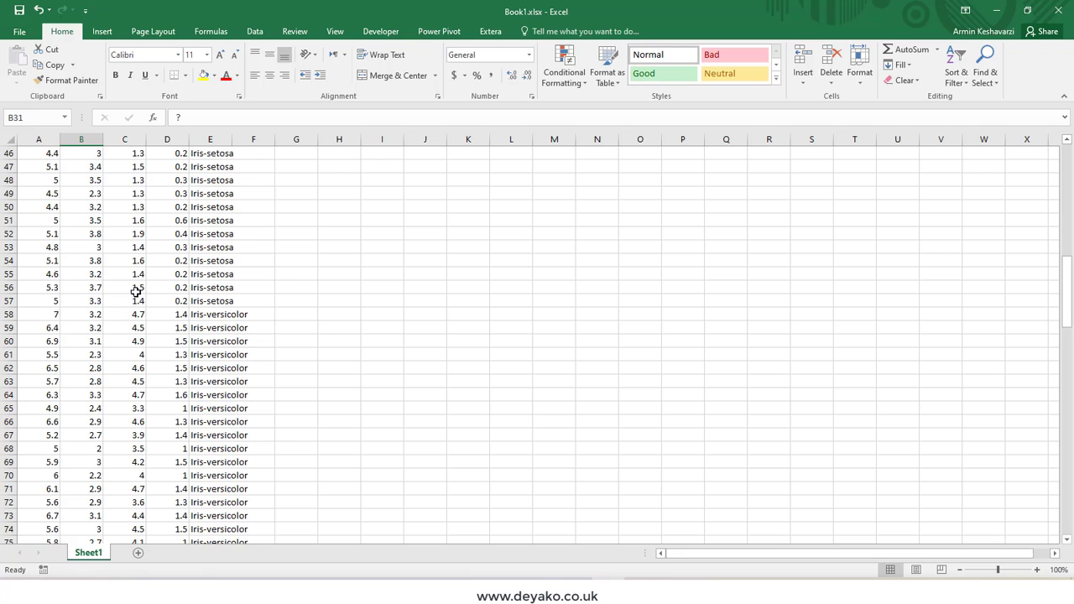
{"action": "scroll", "coordinate": [136, 292], "scroll_direction": "up", "scroll_amount": 11}
{"action": "scroll", "coordinate": [136, 291], "scroll_direction": "up", "scroll_amount": 5}
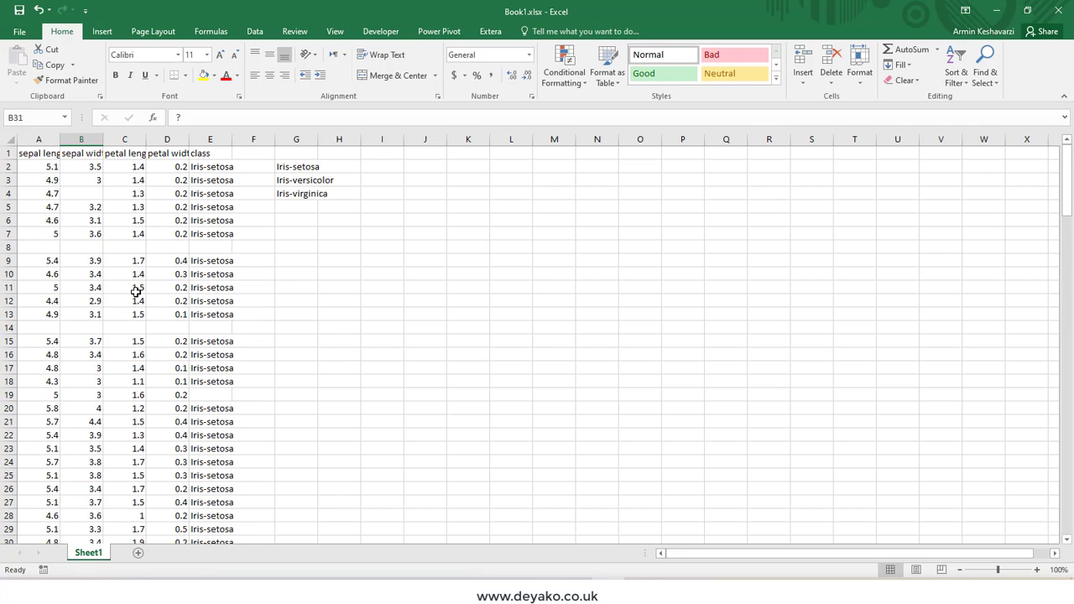
Inspect the blank cell B4, blank rows 8 and 14, and the ? entry in B31
{"action": "left_click", "coordinate": [85, 194]}
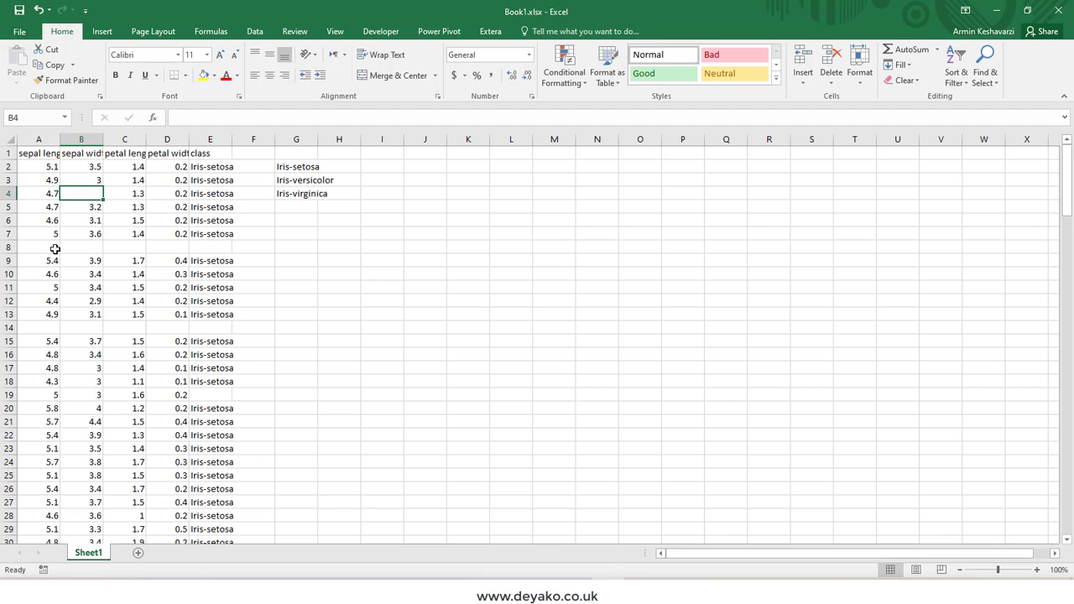
{"action": "left_click_drag", "start_coordinate": [40, 247], "coordinate": [228, 244]}
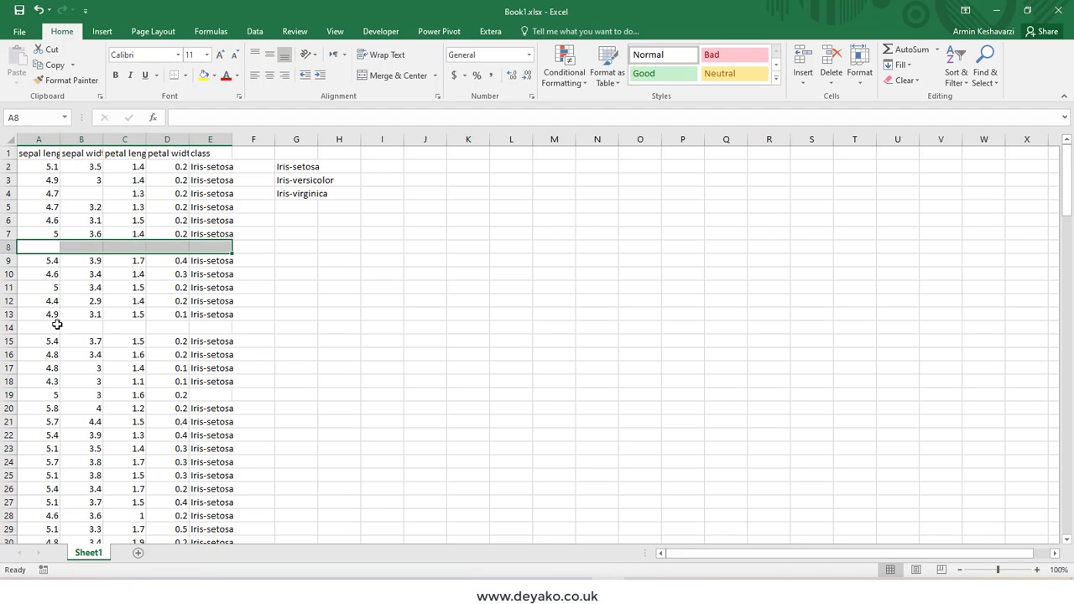
{"action": "left_click_drag", "start_coordinate": [35, 330], "coordinate": [216, 339]}
{"action": "scroll", "coordinate": [174, 363], "scroll_direction": "down", "scroll_amount": 2}
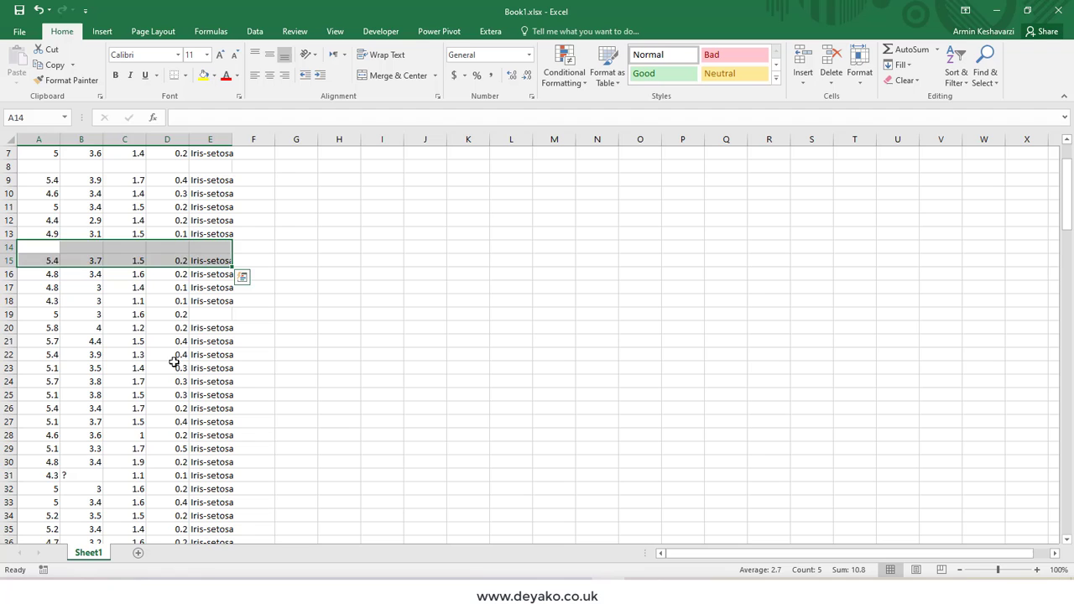
{"action": "scroll", "coordinate": [174, 362], "scroll_direction": "down", "scroll_amount": 3}
{"action": "left_click", "coordinate": [64, 356]}
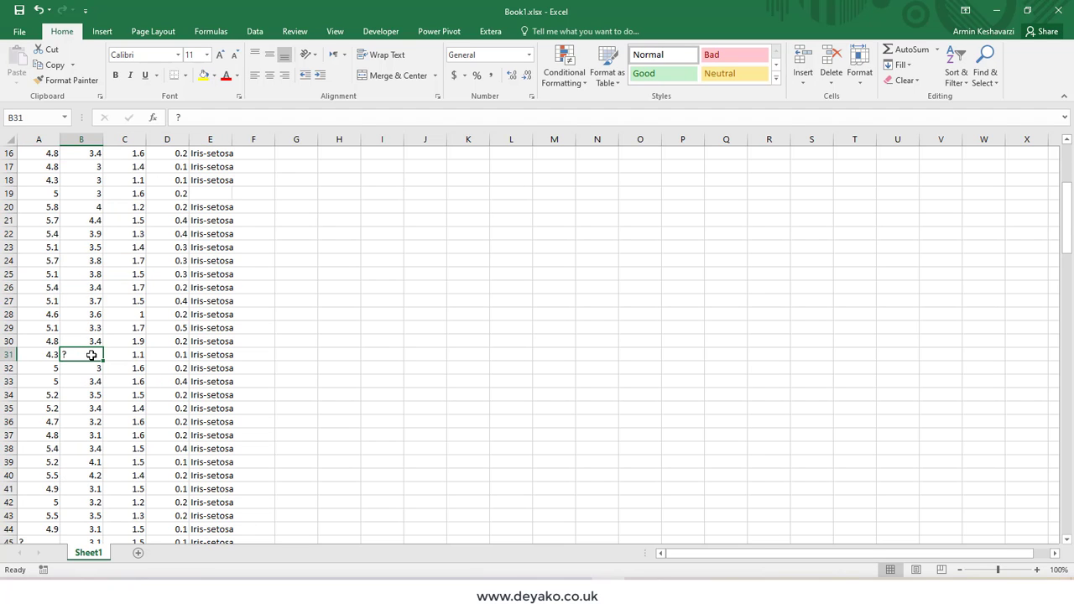
{"action": "scroll", "coordinate": [91, 355], "scroll_direction": "up", "scroll_amount": 5}
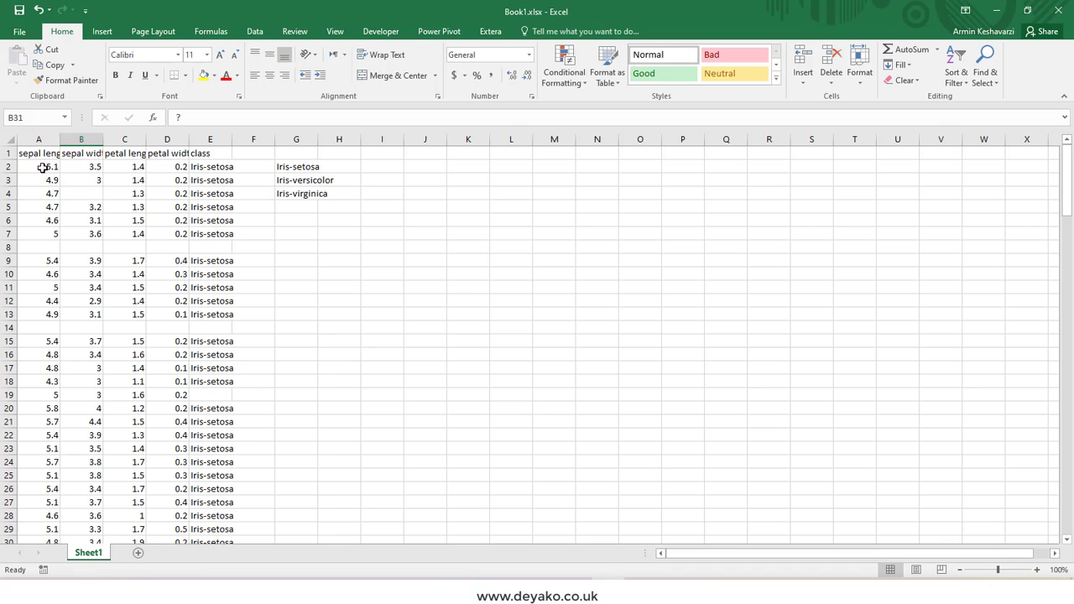
{"action": "left_click", "coordinate": [34, 245]}
{"action": "left_click", "coordinate": [199, 245]}
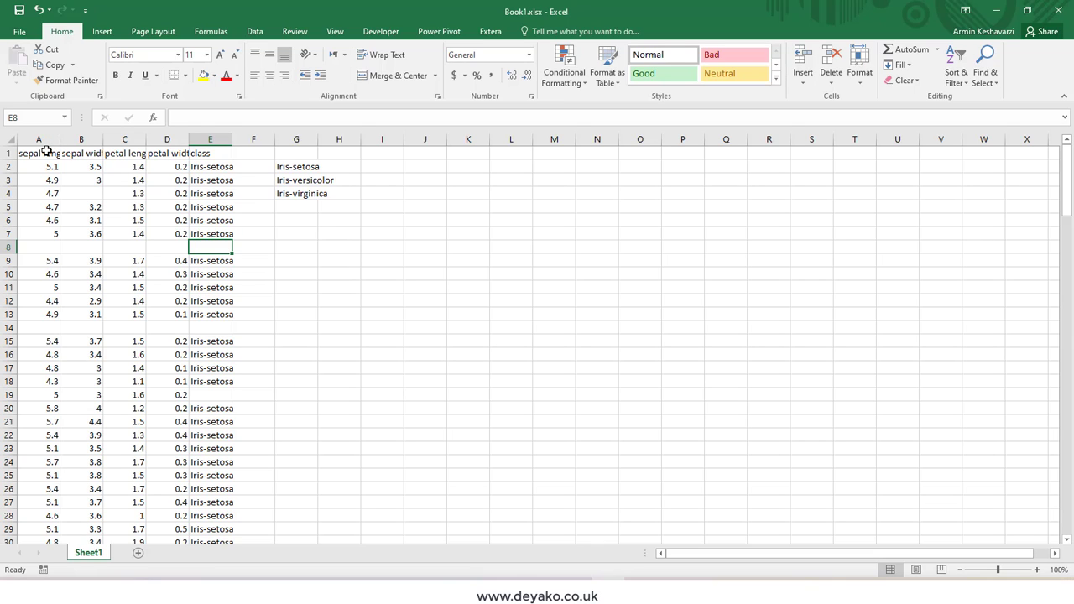
Convert the iris data range A1:E157 into a table with headers
{"action": "left_click_drag", "start_coordinate": [46, 151], "coordinate": [210, 513]}
{"action": "scroll", "coordinate": [163, 285], "scroll_direction": "up", "scroll_amount": 20}
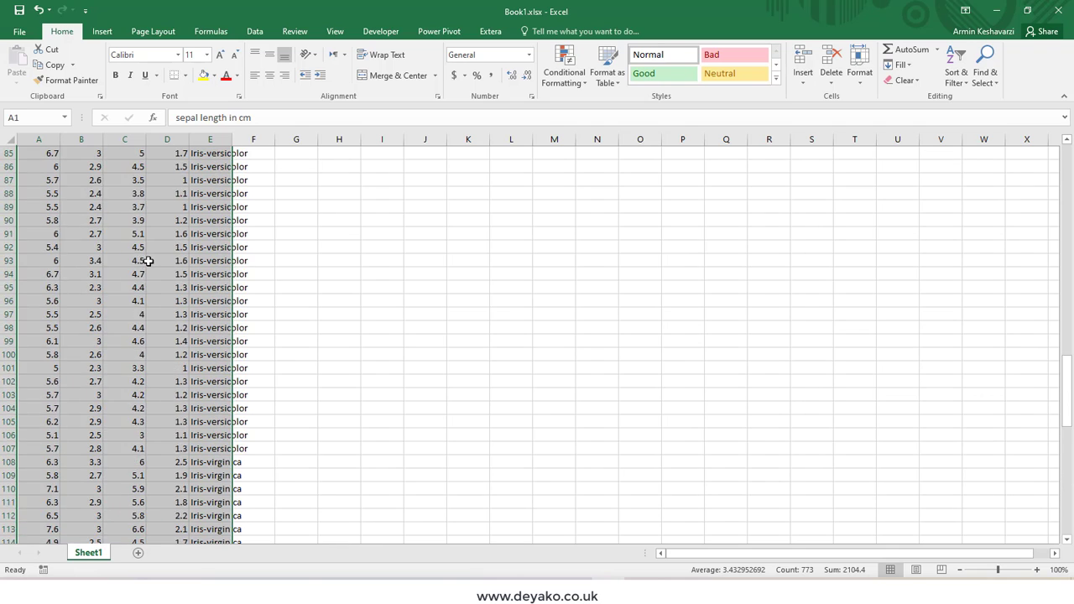
{"action": "scroll", "coordinate": [156, 234], "scroll_direction": "up", "scroll_amount": 2}
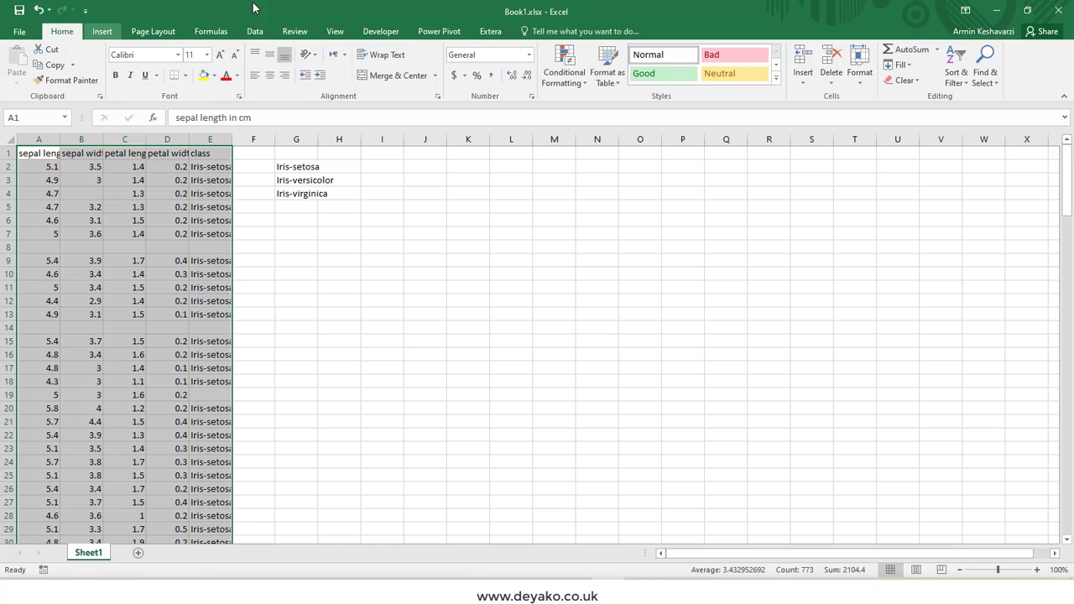
{"action": "left_click", "coordinate": [101, 35]}
{"action": "left_click", "coordinate": [114, 67]}
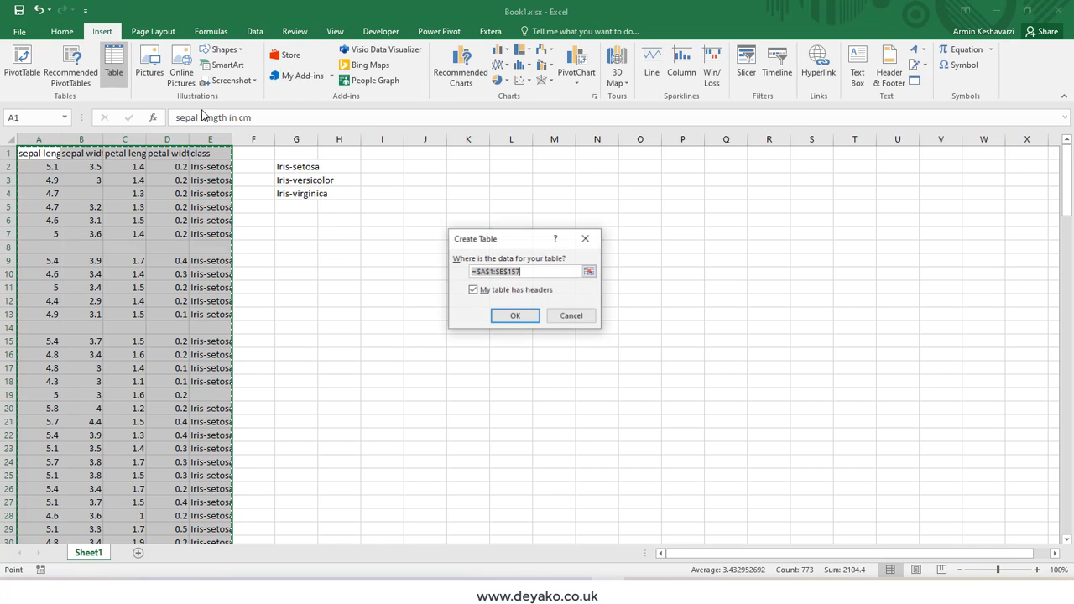
{"action": "left_click", "coordinate": [515, 316]}
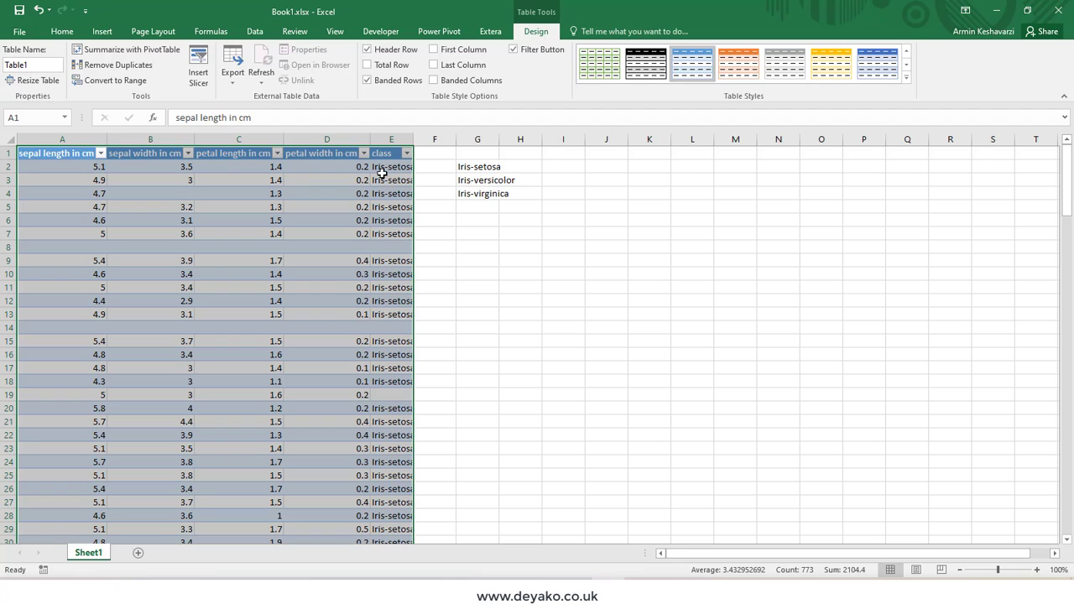
{"action": "left_click", "coordinate": [183, 181]}
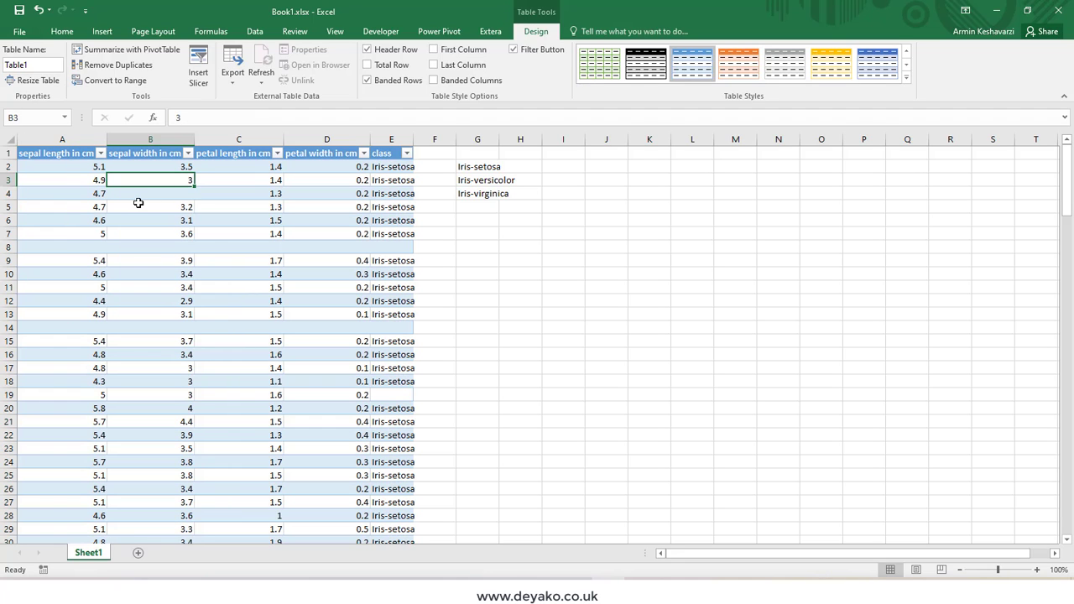
Filter the sepal length column to show only ? and blank entries
{"action": "left_click", "coordinate": [100, 152]}
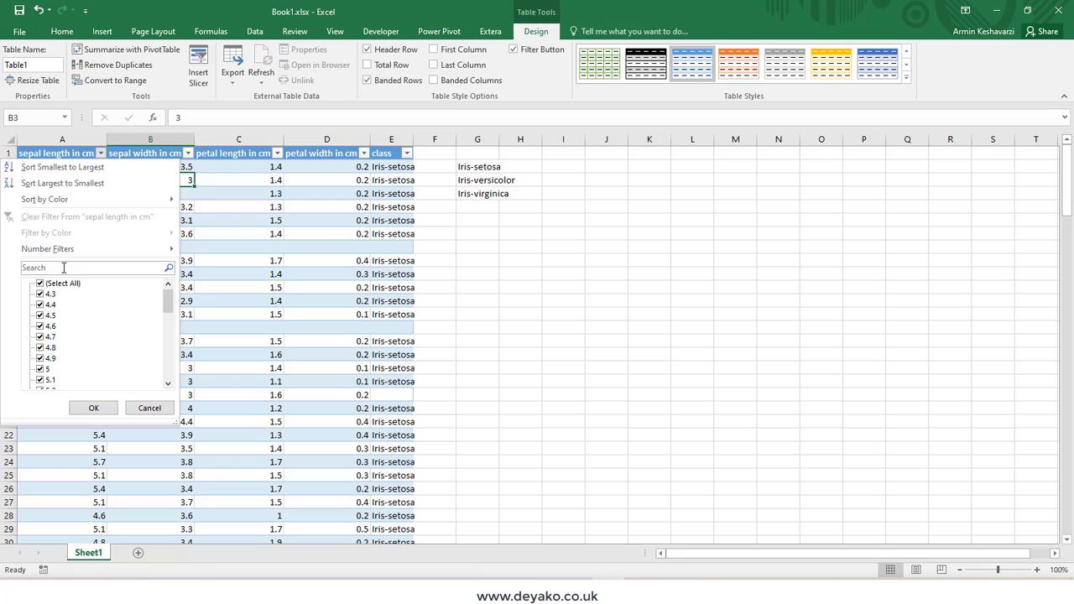
{"action": "left_click", "coordinate": [40, 285]}
{"action": "left_click_drag", "start_coordinate": [168, 304], "coordinate": [169, 369]}
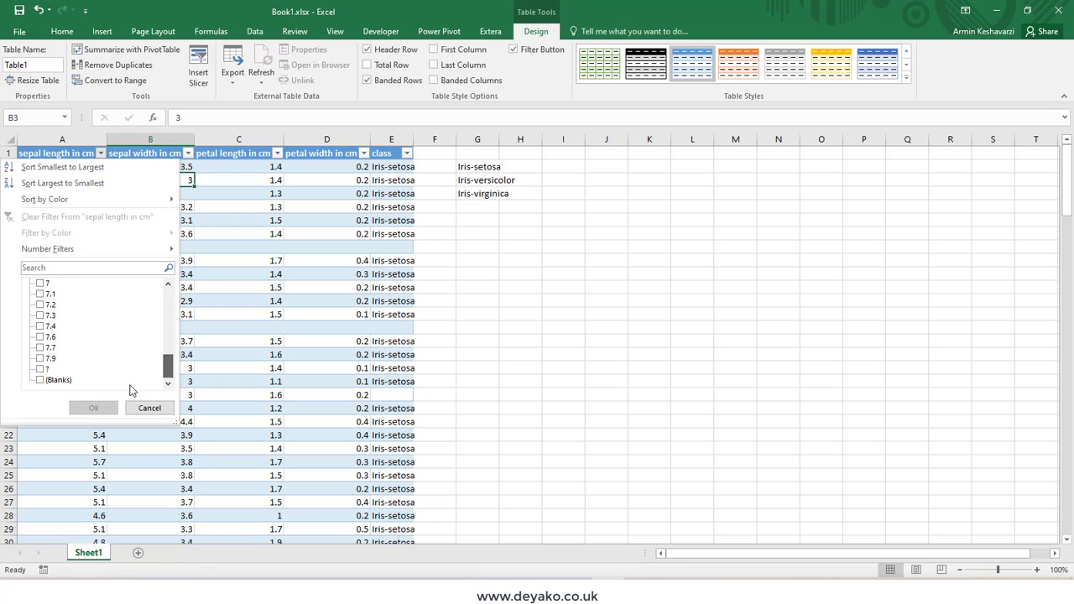
{"action": "left_click", "coordinate": [40, 380]}
{"action": "left_click", "coordinate": [39, 368]}
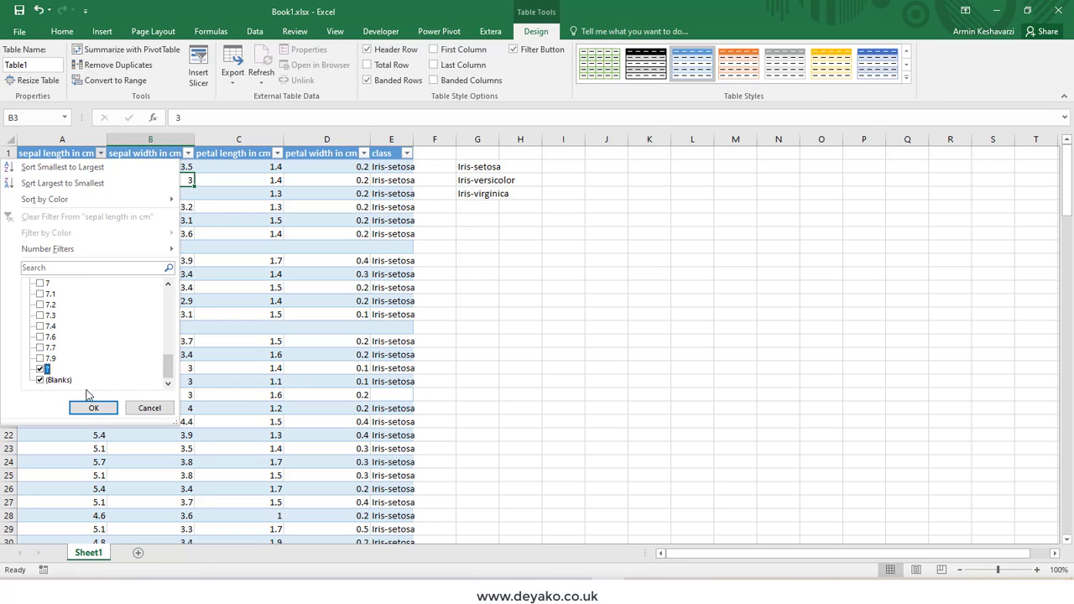
{"action": "left_click", "coordinate": [93, 408]}
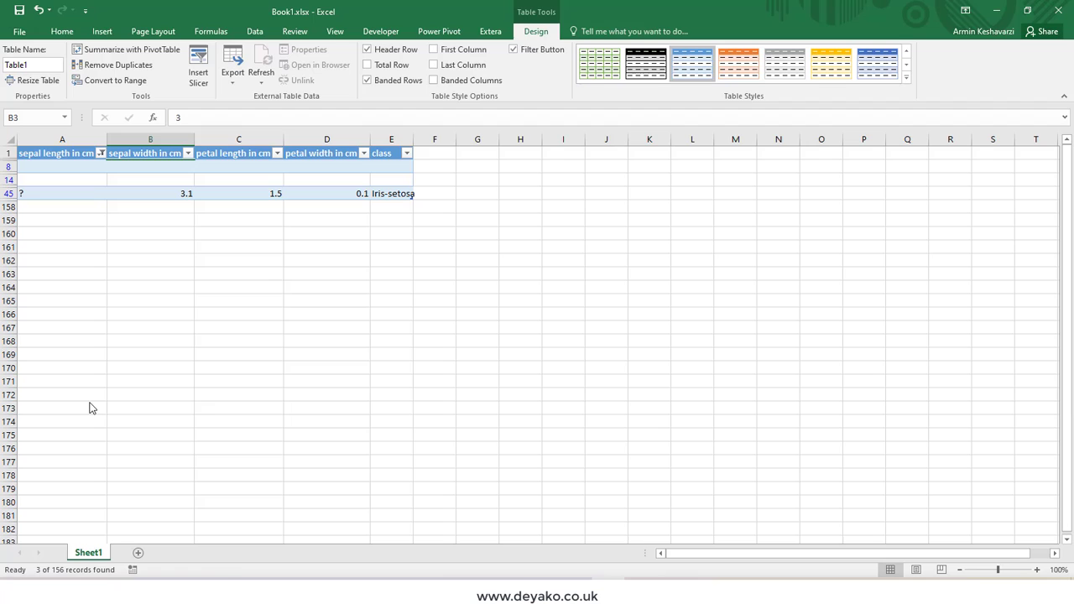
Try to delete the filtered rows with missing sepal length, and undo the column's filter
{"action": "left_click", "coordinate": [58, 197]}
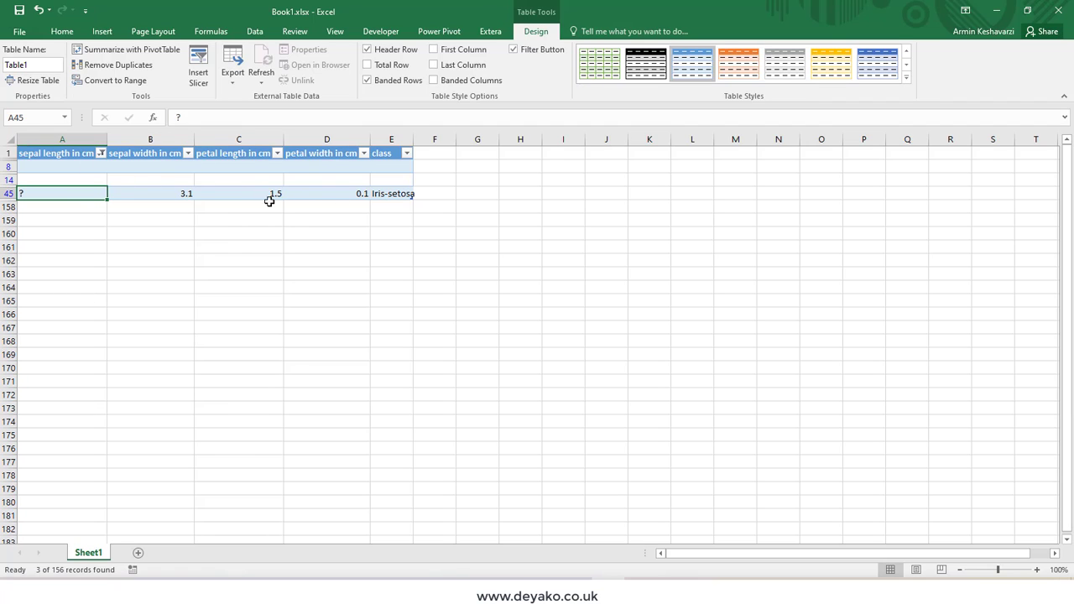
{"action": "left_click", "coordinate": [100, 153]}
{"action": "left_click", "coordinate": [93, 407]}
{"action": "left_click", "coordinate": [86, 179]}
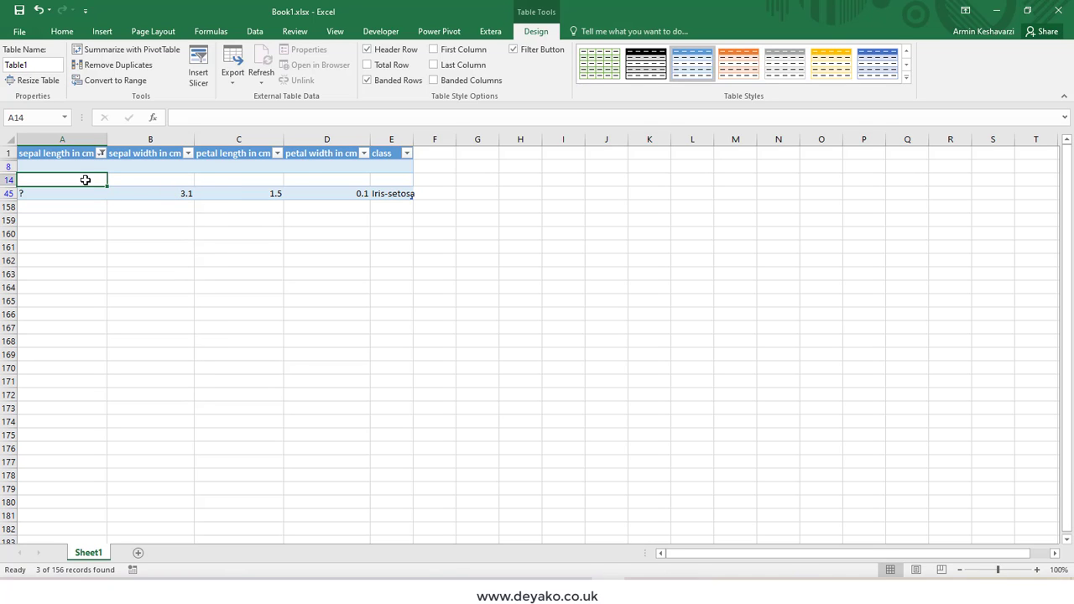
{"action": "left_click", "coordinate": [162, 181]}
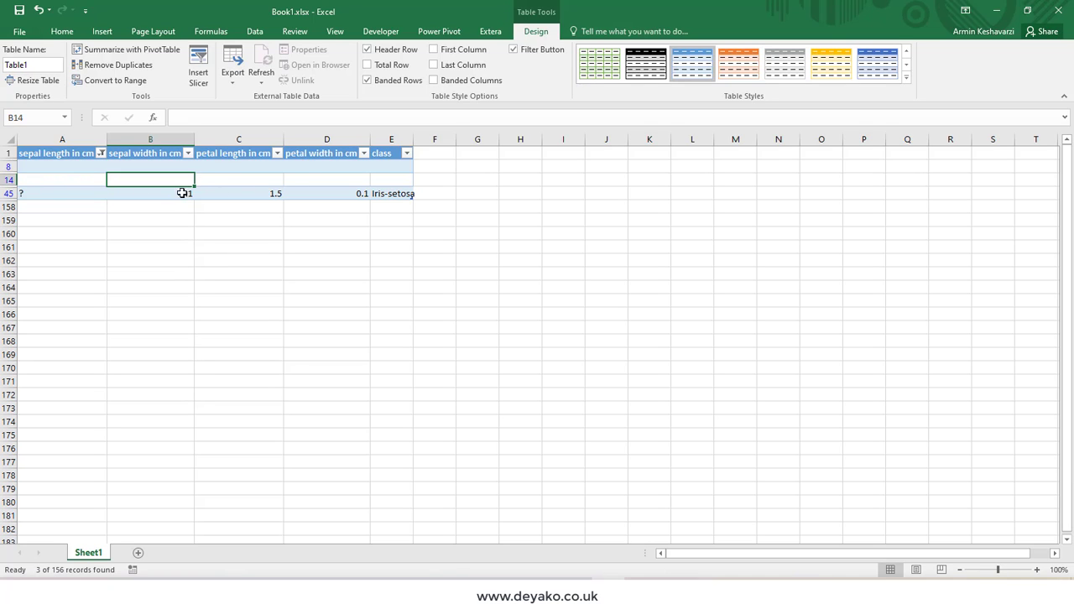
{"action": "left_click_drag", "start_coordinate": [10, 165], "coordinate": [9, 208]}
{"action": "right_click", "coordinate": [8, 208]}
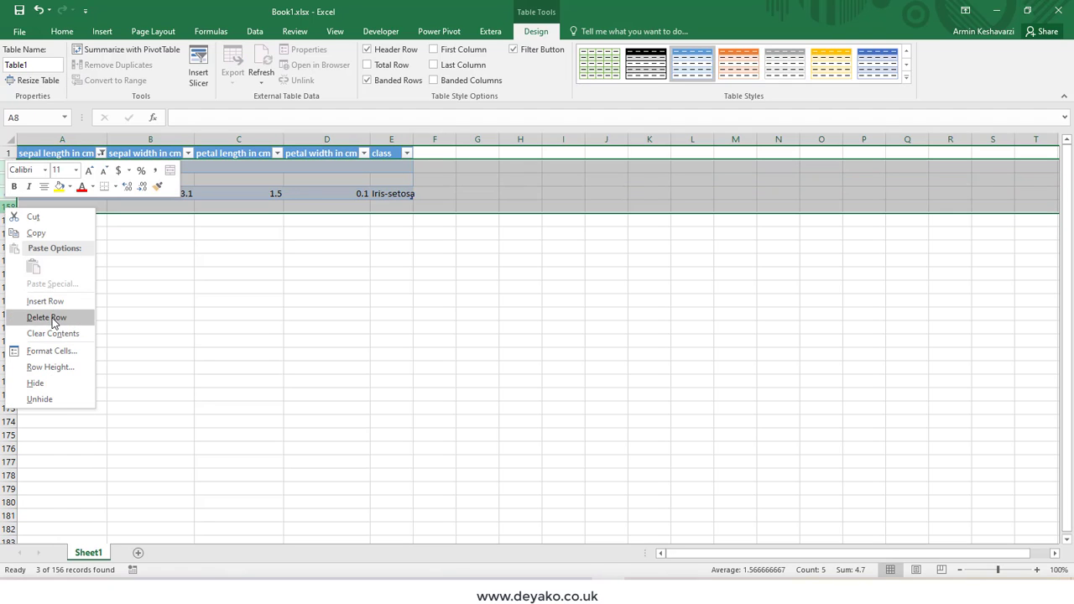
{"action": "key", "text": "Escape"}
{"action": "key", "text": "ctrl+z"}
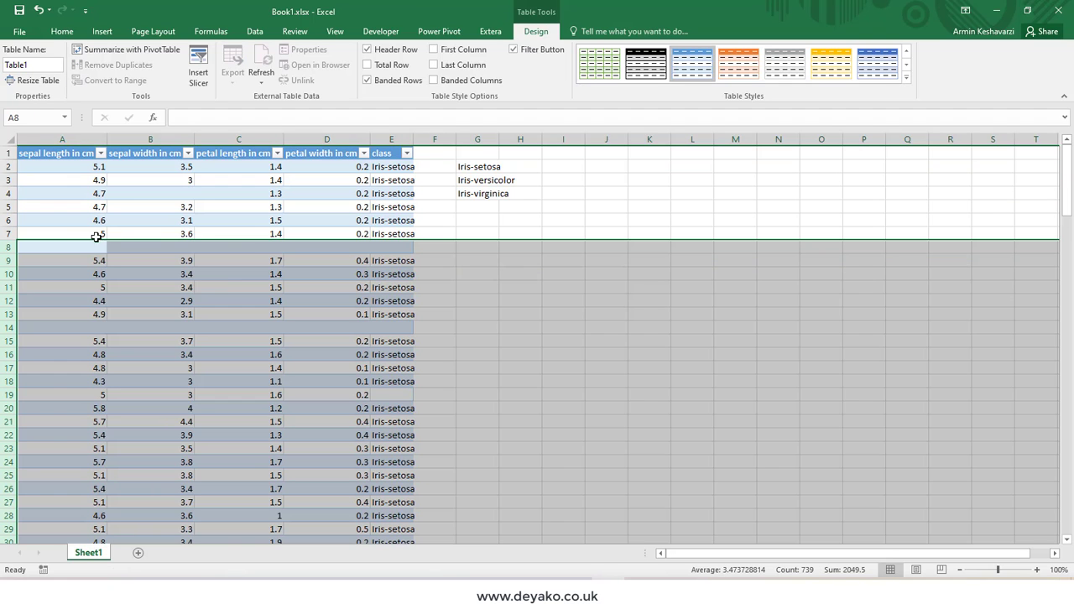
Filter the sepal width column to only ? and blank entries, and clear that filter again
{"action": "left_click", "coordinate": [163, 191]}
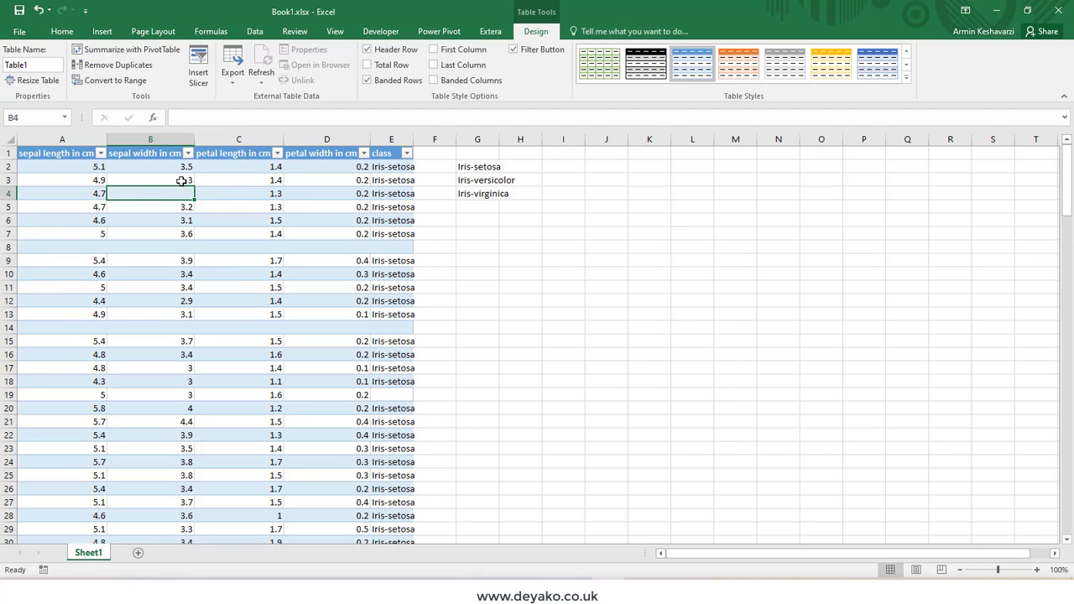
{"action": "left_click", "coordinate": [188, 154]}
{"action": "left_click", "coordinate": [164, 408]}
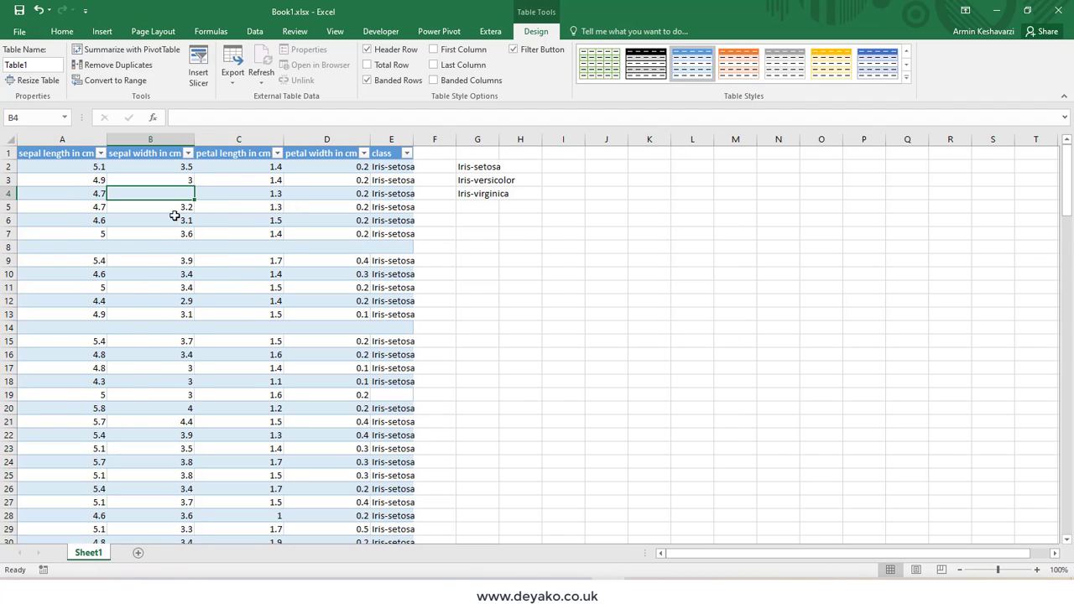
{"action": "left_click", "coordinate": [188, 153]}
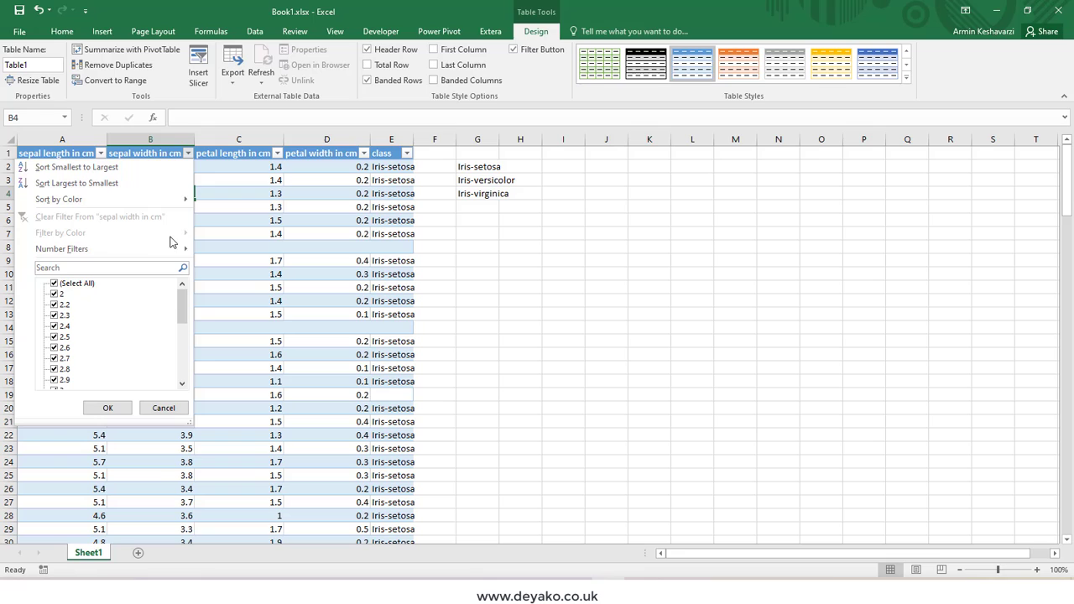
{"action": "left_click", "coordinate": [69, 285]}
{"action": "scroll", "coordinate": [181, 326], "scroll_direction": "down", "scroll_amount": 5}
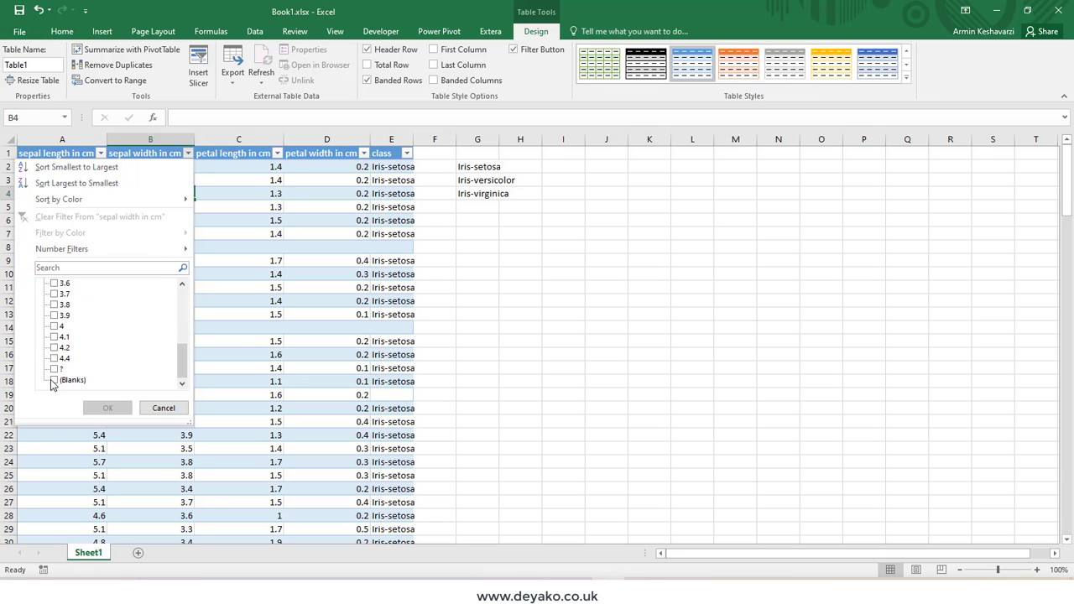
{"action": "left_click", "coordinate": [53, 380]}
{"action": "left_click", "coordinate": [54, 370]}
{"action": "left_click", "coordinate": [108, 407]}
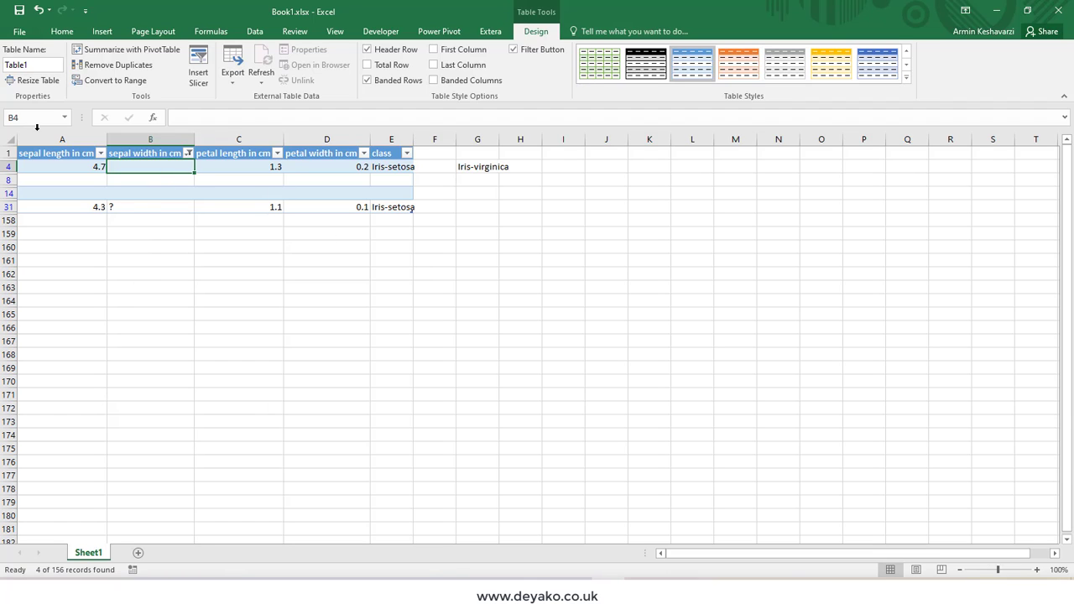
{"action": "left_click", "coordinate": [188, 153]}
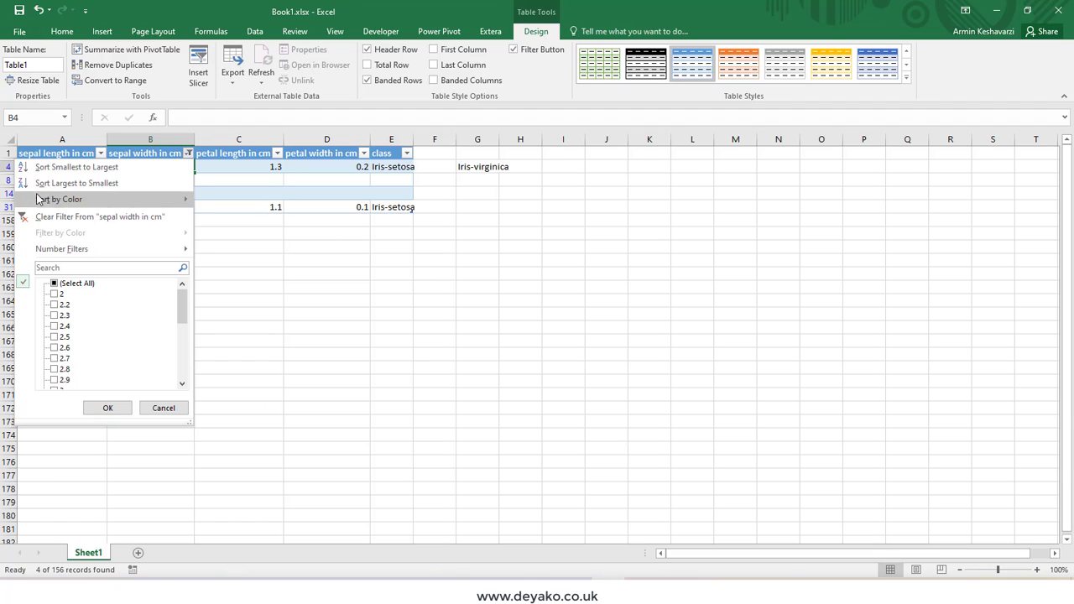
{"action": "left_click", "coordinate": [50, 217]}
{"action": "left_click", "coordinate": [276, 153]}
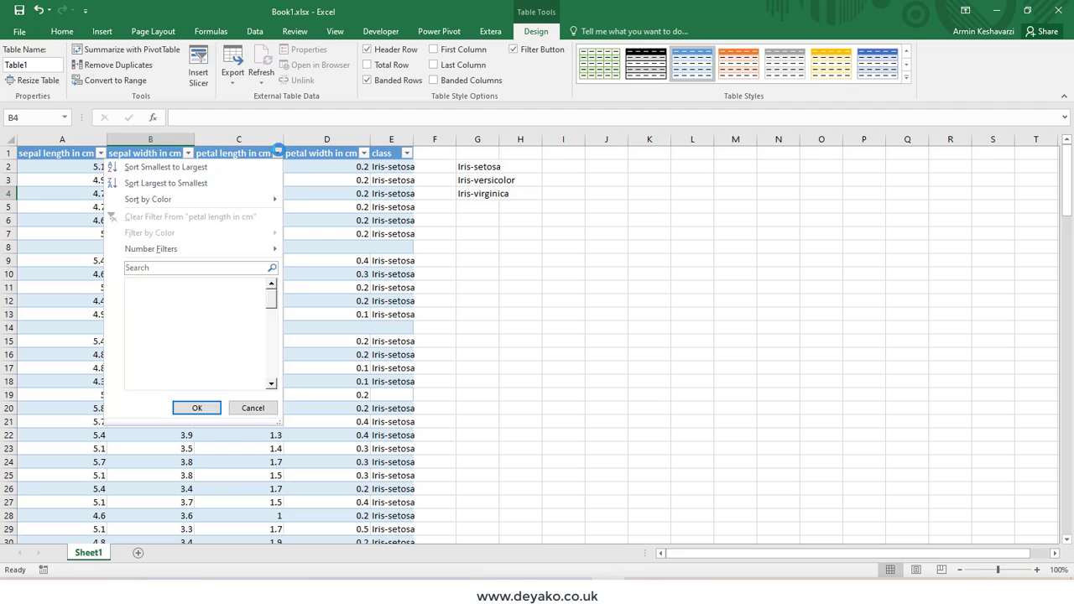
{"action": "left_click", "coordinate": [166, 287]}
{"action": "scroll", "coordinate": [275, 319], "scroll_direction": "down", "scroll_amount": 1}
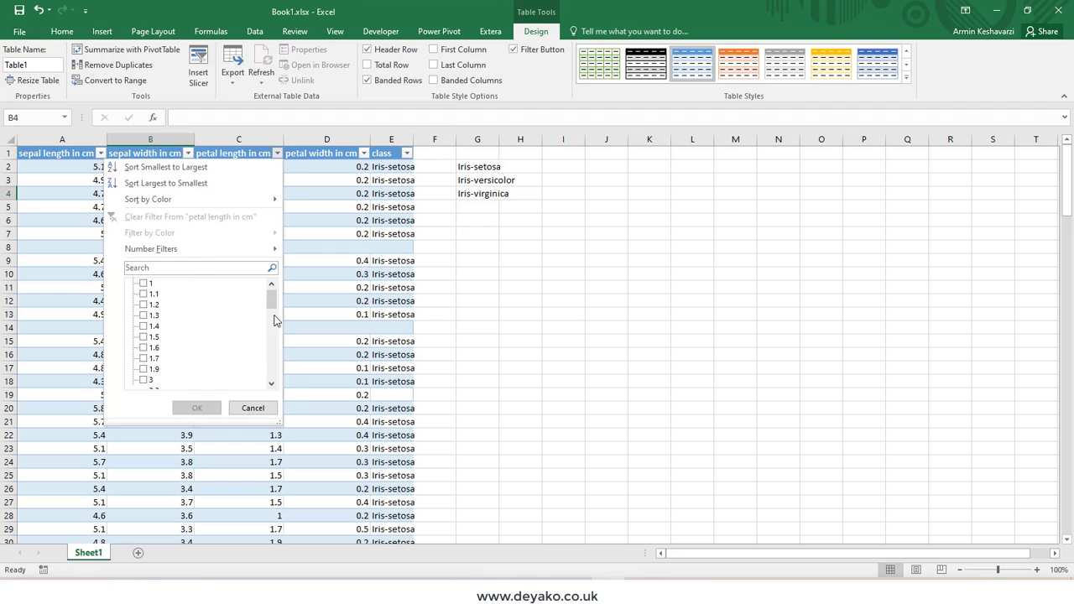
{"action": "scroll", "coordinate": [275, 319], "scroll_direction": "down", "scroll_amount": 10}
{"action": "key", "text": "Escape"}
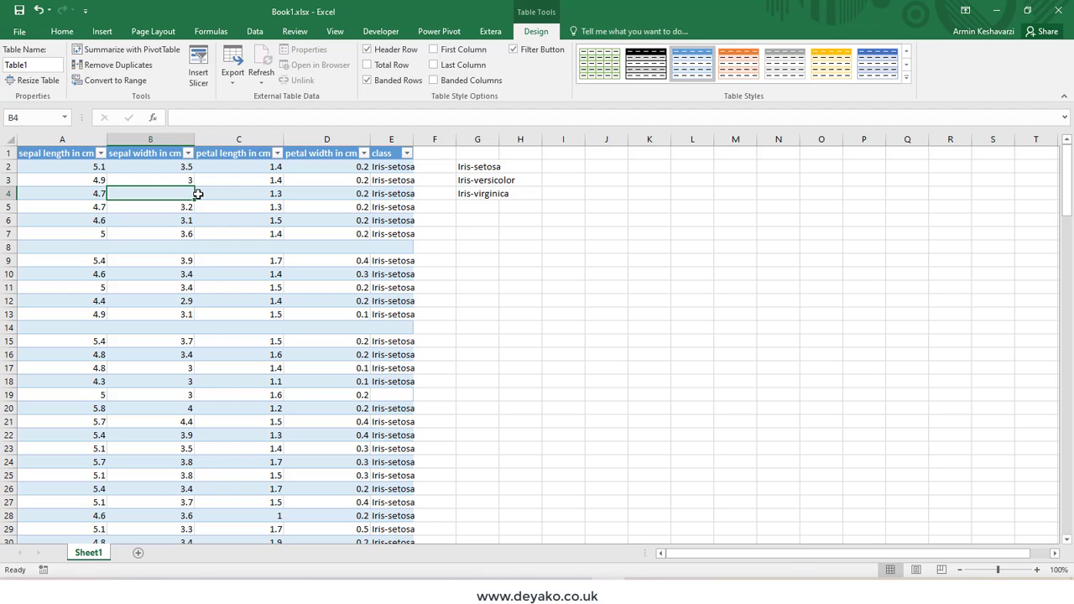
Undo the filter changes and the table conversion to return to the plain data range
{"action": "key", "text": "ctrl+z"}
{"action": "key", "text": "ctrl+z"}
{"action": "key", "text": "ctrl+z"}
{"action": "key", "text": "ctrl+z"}
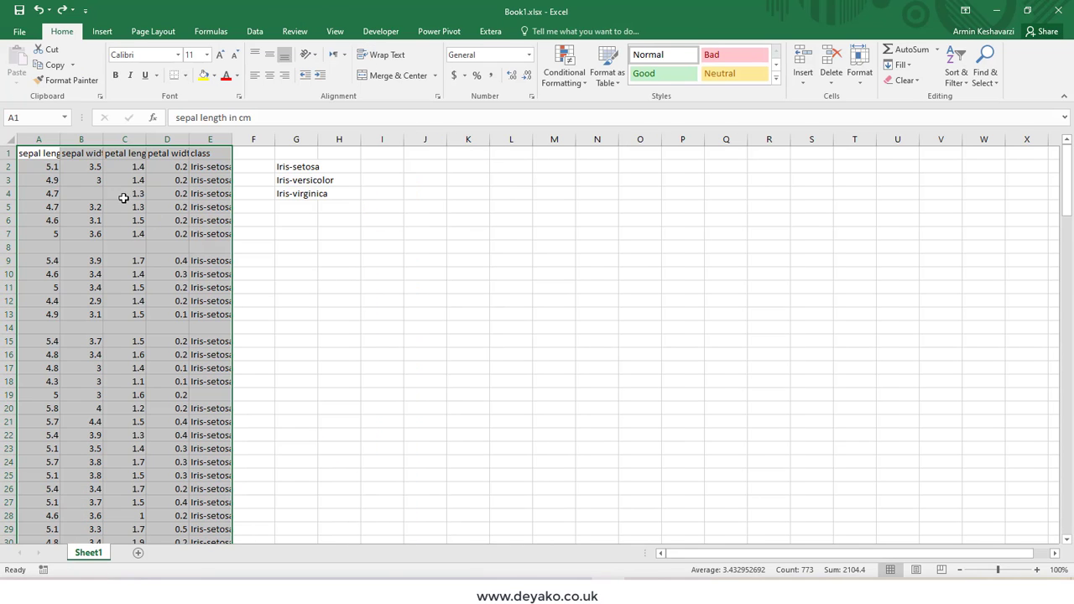
Open the Extera Clean the Data tool and redefine its input range as Sheet1!$A$1:$E$157
{"action": "left_click", "coordinate": [492, 33]}
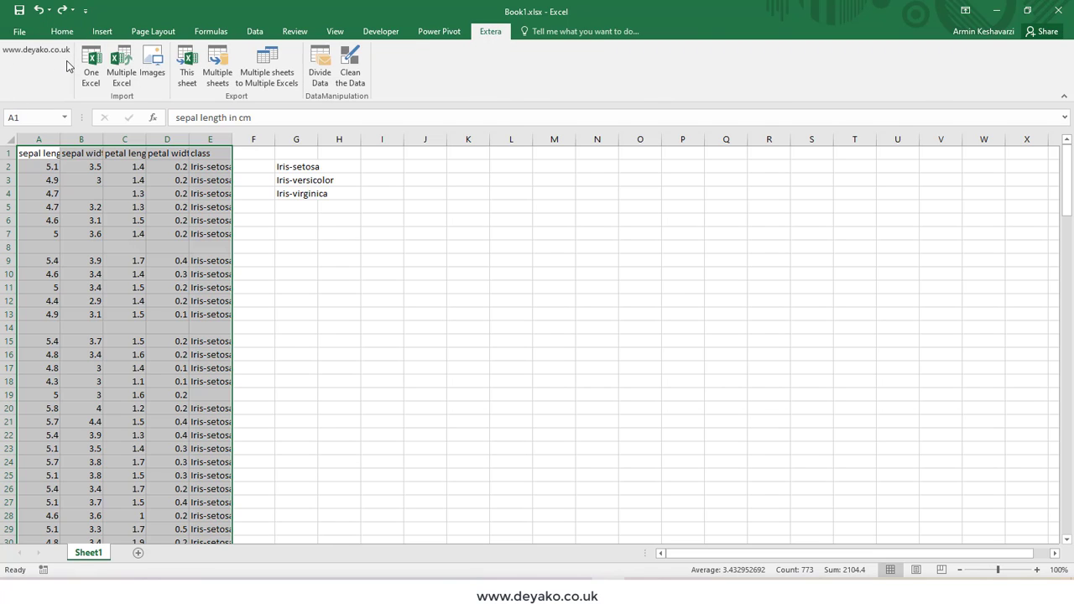
{"action": "left_click", "coordinate": [361, 84]}
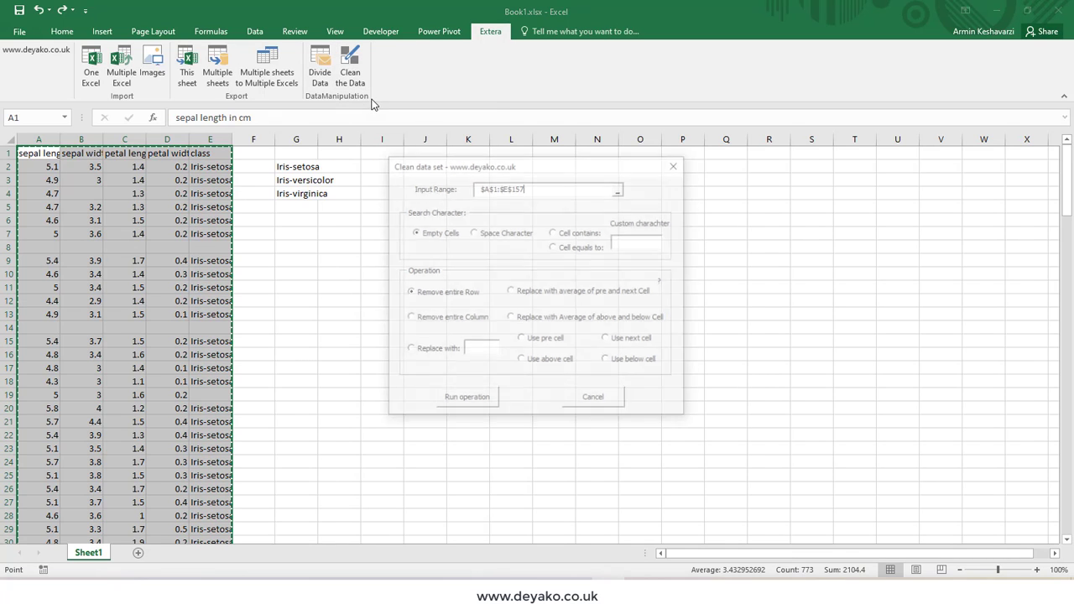
{"action": "double_click", "coordinate": [515, 187]}
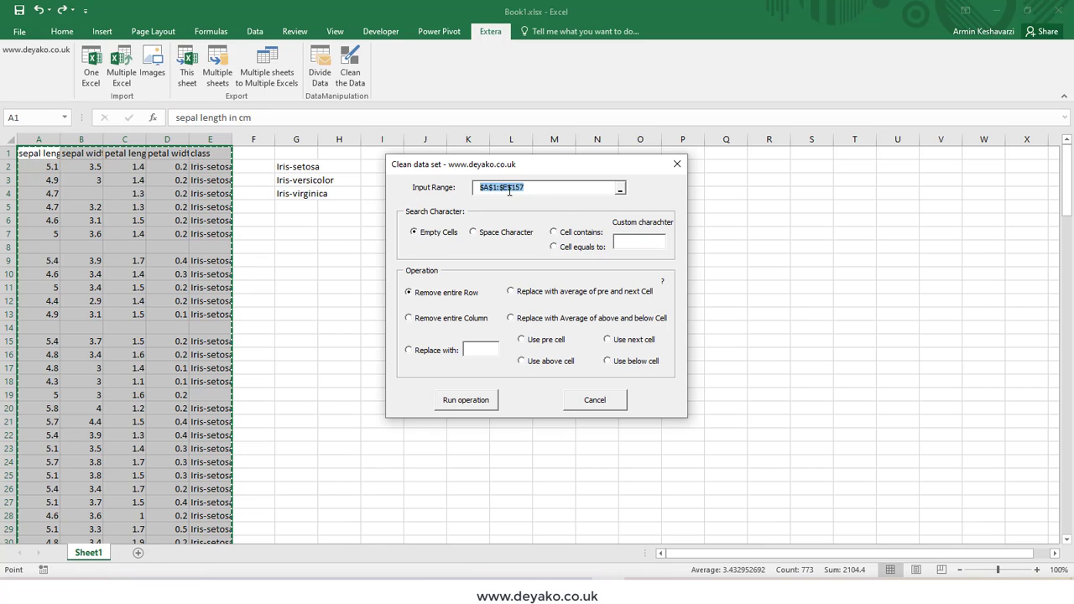
{"action": "key", "text": "BackSpace"}
{"action": "left_click", "coordinate": [38, 155]}
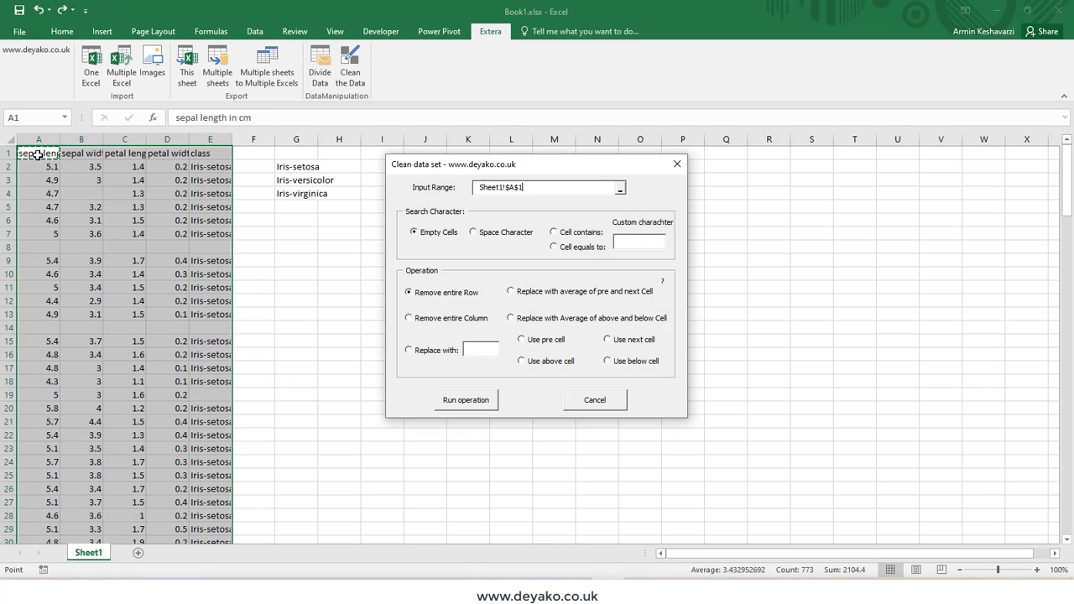
{"action": "key", "text": "shift+Right"}
{"action": "key", "text": "shift+Right"}
{"action": "key", "text": "shift+Right"}
{"action": "key", "text": "shift+Right"}
{"action": "key", "text": "shift+Down"}
{"action": "key", "text": "shift+Down"}
{"action": "key", "text": "shift+Down"}
{"action": "key", "text": "shift+Down"}
{"action": "key", "text": "shift+Down"}
{"action": "key", "text": "shift+Down"}
{"action": "key", "text": "shift+Down"}
{"action": "key", "text": "shift+Down"}
{"action": "key", "text": "shift+Down"}
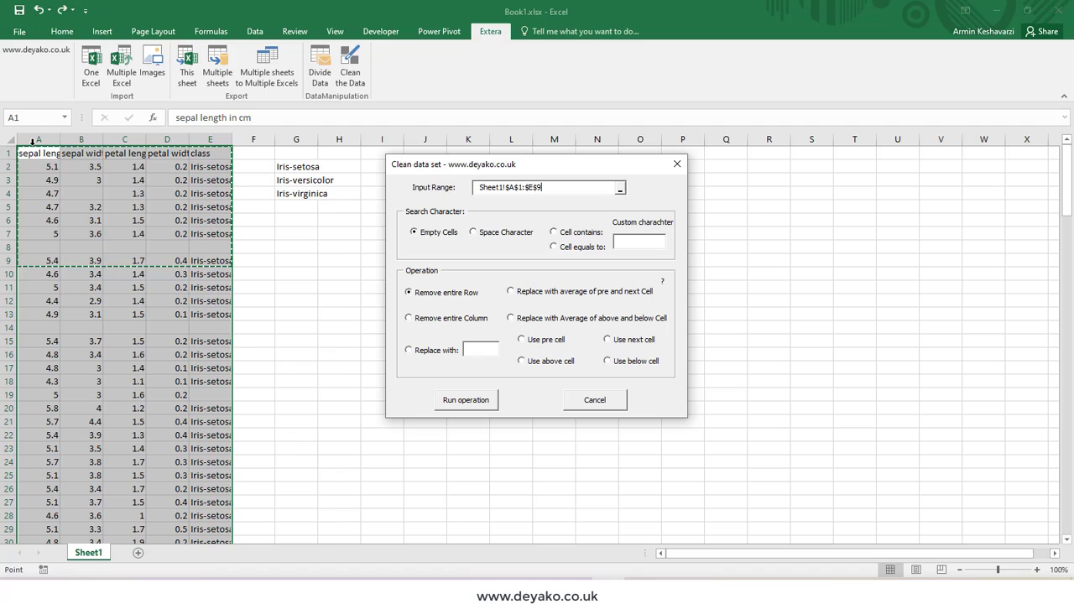
{"action": "key", "text": "shift+Down"}
{"action": "key", "text": "shift+Down"}
{"action": "key", "text": "shift+Down"}
{"action": "key", "text": "shift+Down"}
{"action": "key", "text": "shift+Down"}
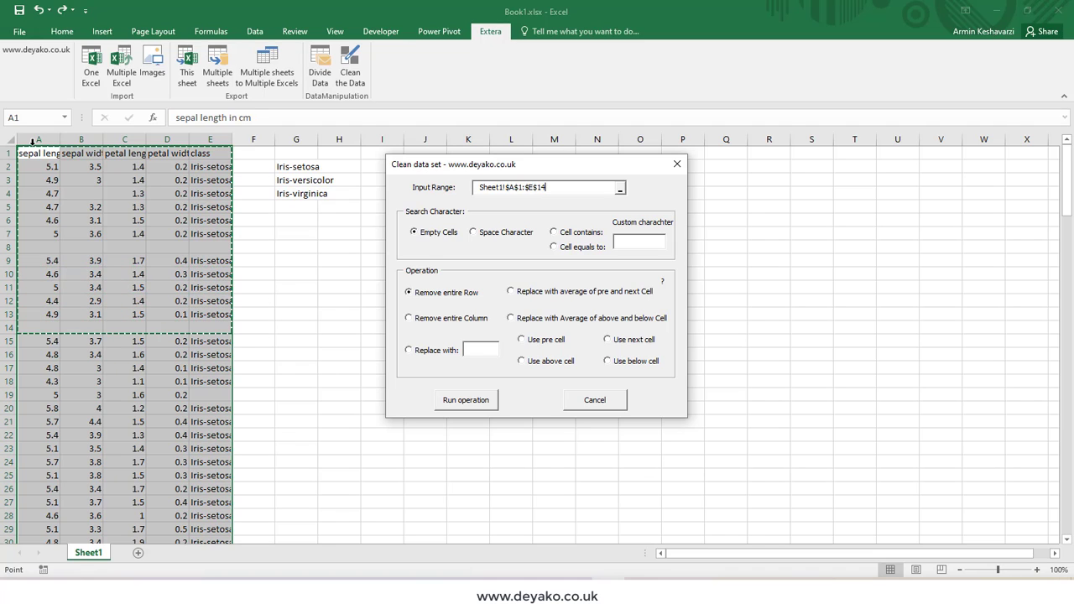
{"action": "key", "text": "shift+Down"}
{"action": "key", "text": "shift+Down"}
{"action": "key", "text": "shift+Down"}
{"action": "key", "text": "shift+Down"}
{"action": "key", "text": "shift+Down"}
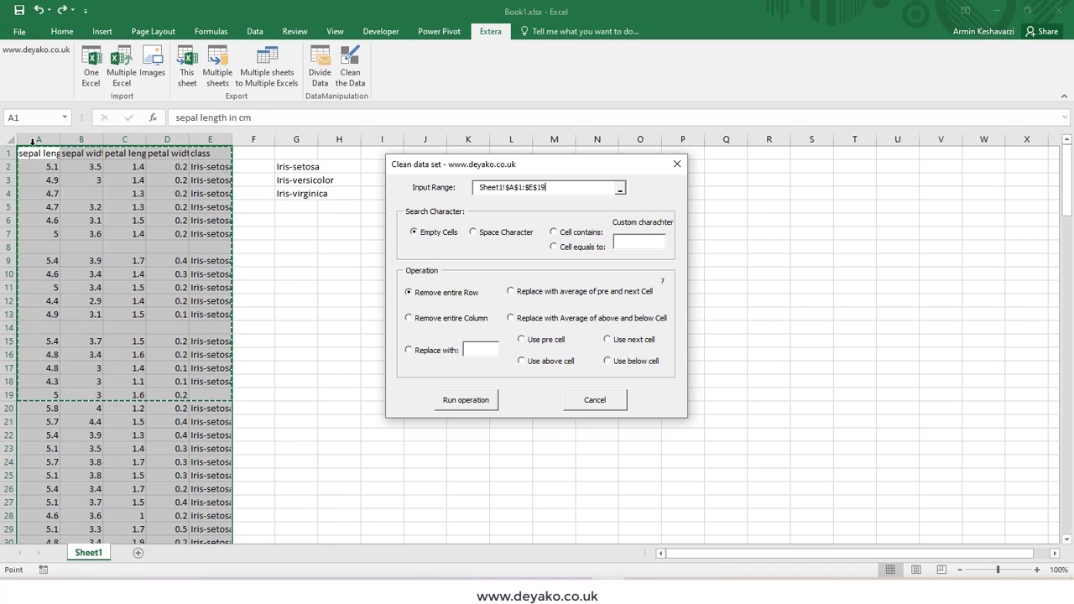
{"action": "key", "text": "ctrl+shift+Down"}
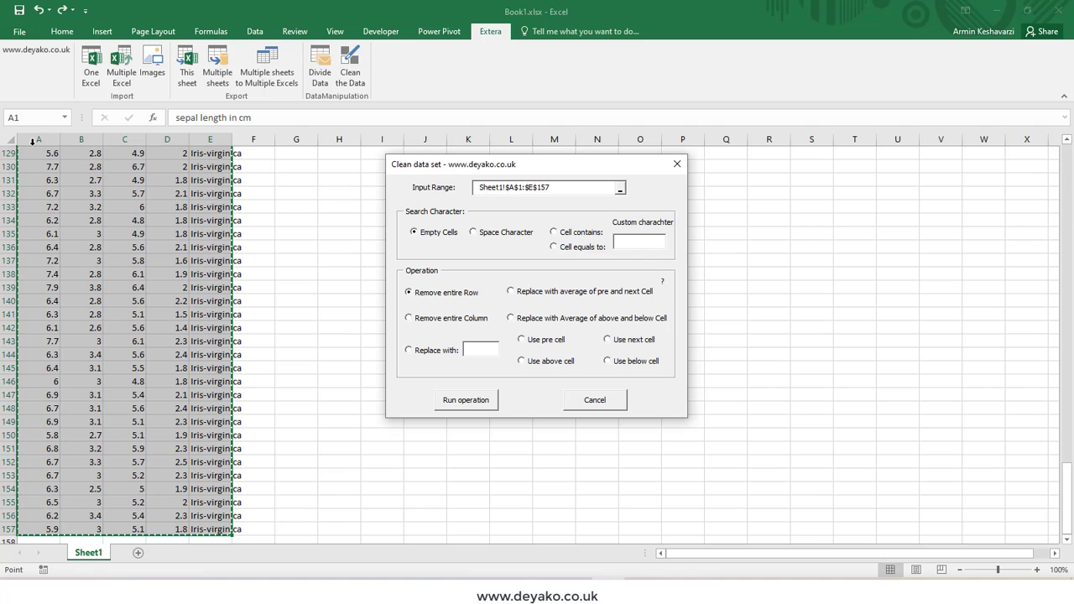
{"action": "scroll", "coordinate": [376, 256], "scroll_direction": "up", "scroll_amount": 20}
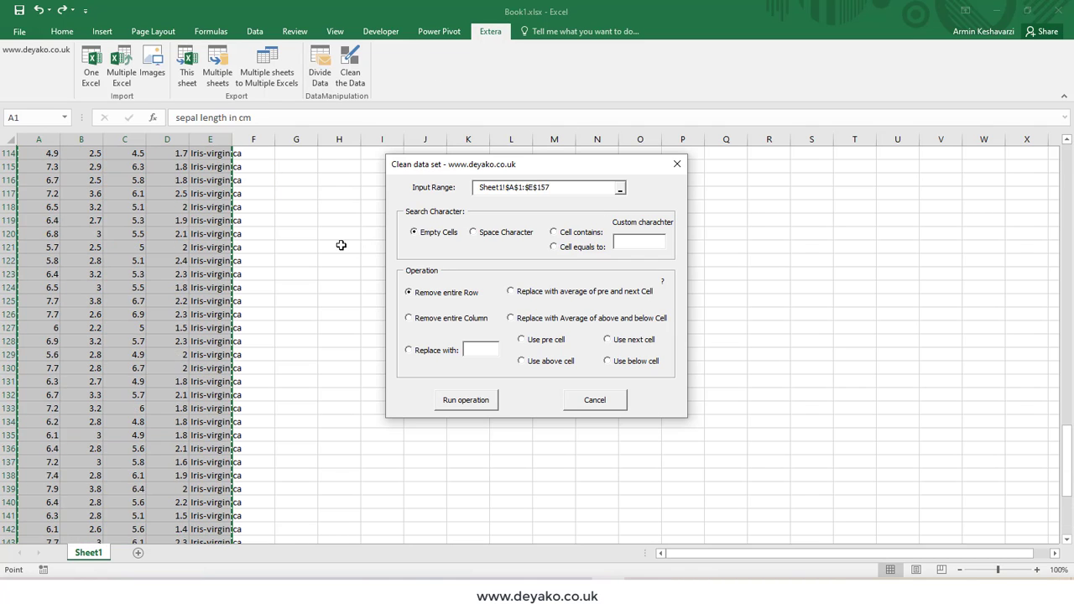
{"action": "scroll", "coordinate": [341, 245], "scroll_direction": "up", "scroll_amount": 18}
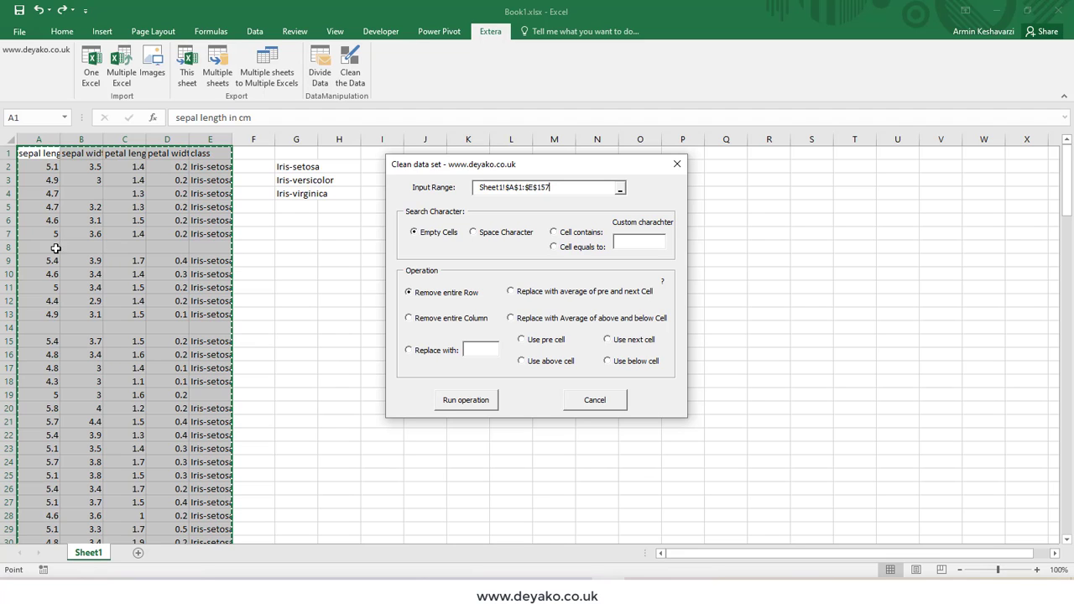
Remove every entire row that has empty cells from the input range
{"action": "scroll", "coordinate": [127, 327], "scroll_direction": "down", "scroll_amount": 4}
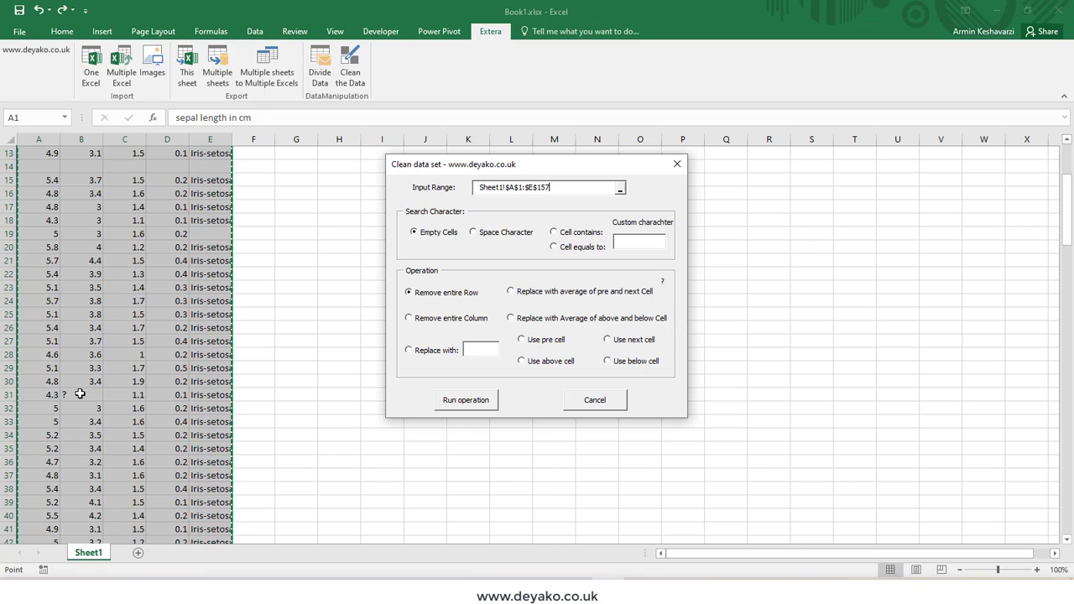
{"action": "scroll", "coordinate": [156, 378], "scroll_direction": "up", "scroll_amount": 4}
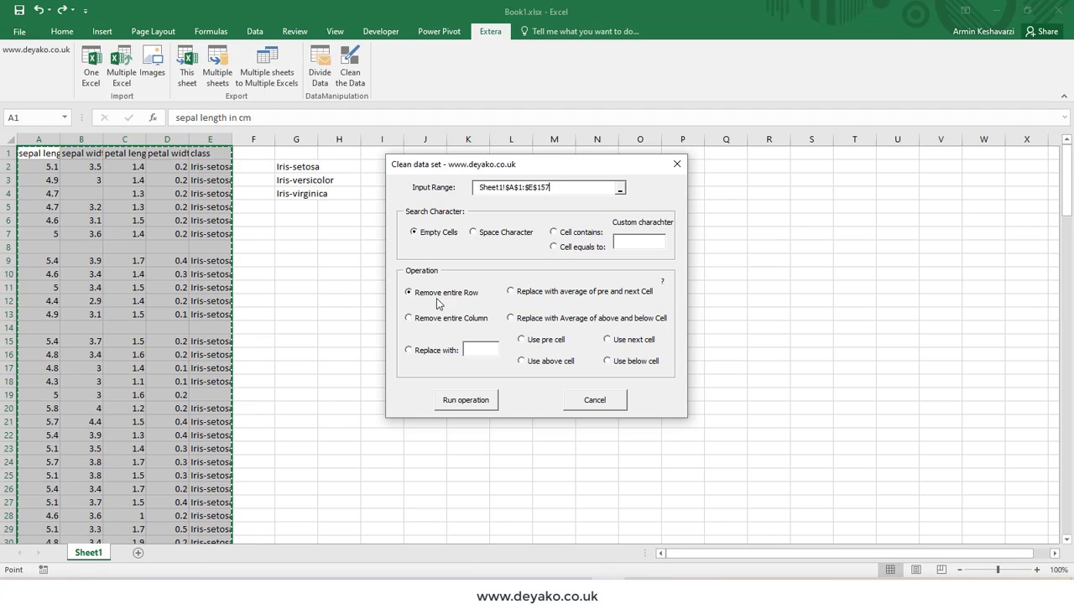
{"action": "left_click", "coordinate": [483, 404]}
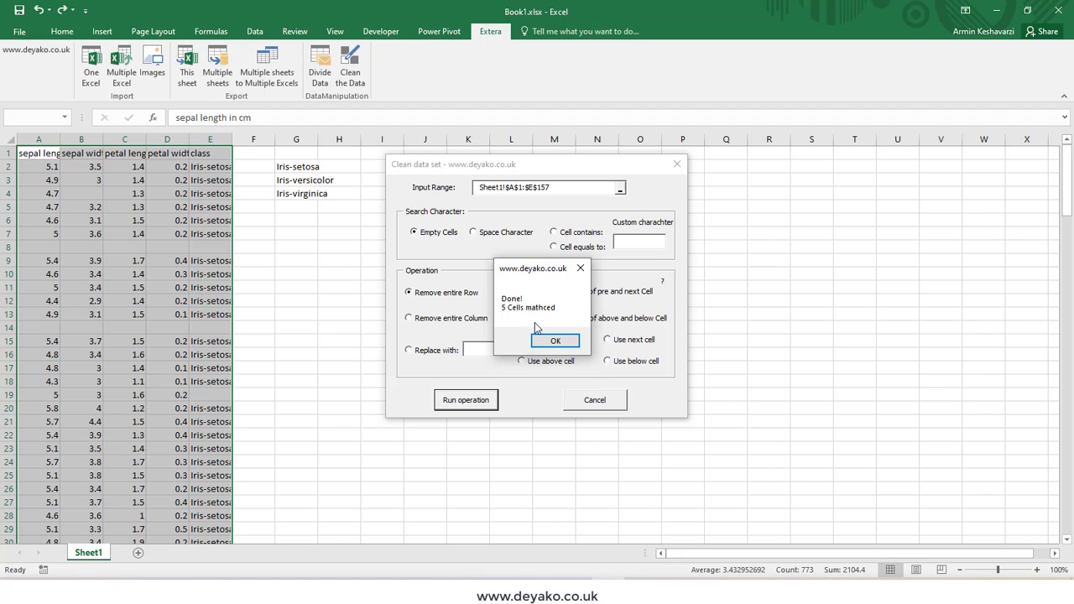
{"action": "left_click", "coordinate": [554, 342]}
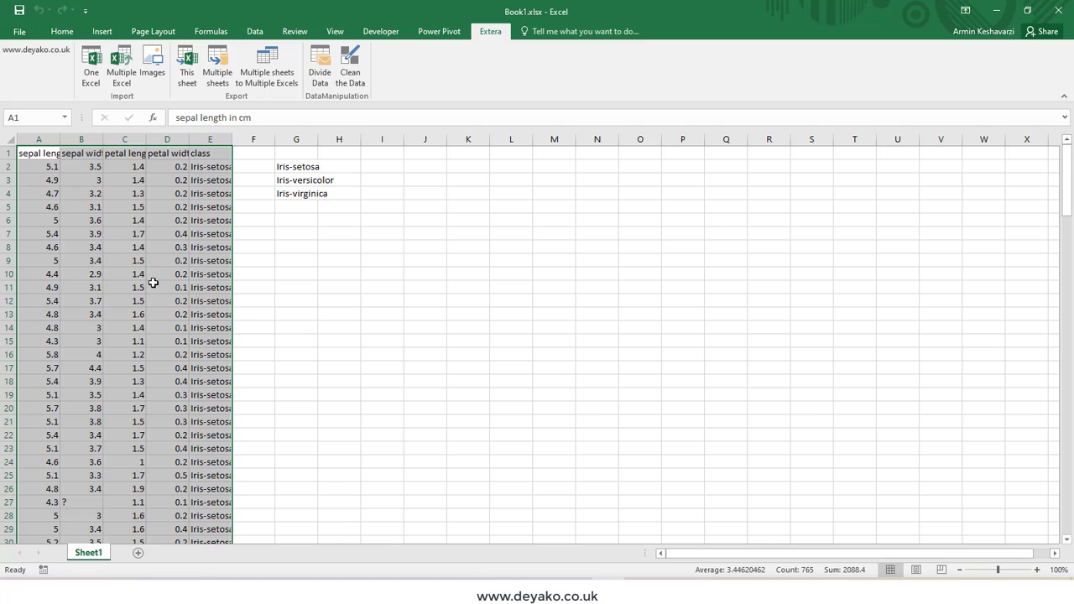
Check the remaining rows for ? entries, and reopen the Clean the Data tool on the same range
{"action": "scroll", "coordinate": [83, 257], "scroll_direction": "down", "scroll_amount": 2}
{"action": "scroll", "coordinate": [83, 257], "scroll_direction": "up", "scroll_amount": 2}
{"action": "scroll", "coordinate": [82, 257], "scroll_direction": "down", "scroll_amount": 13}
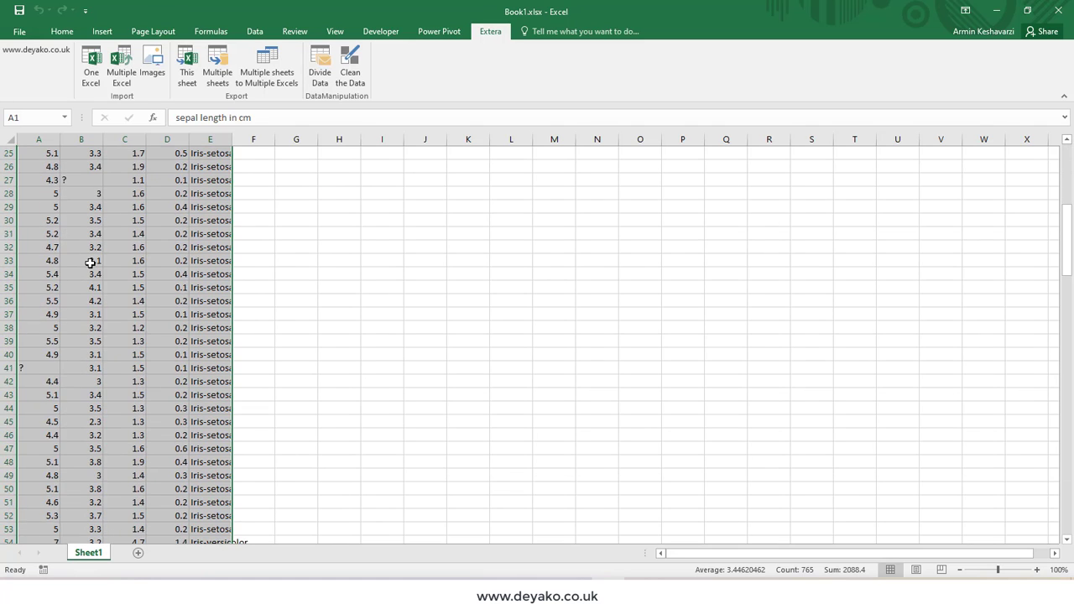
{"action": "scroll", "coordinate": [94, 269], "scroll_direction": "down", "scroll_amount": 11}
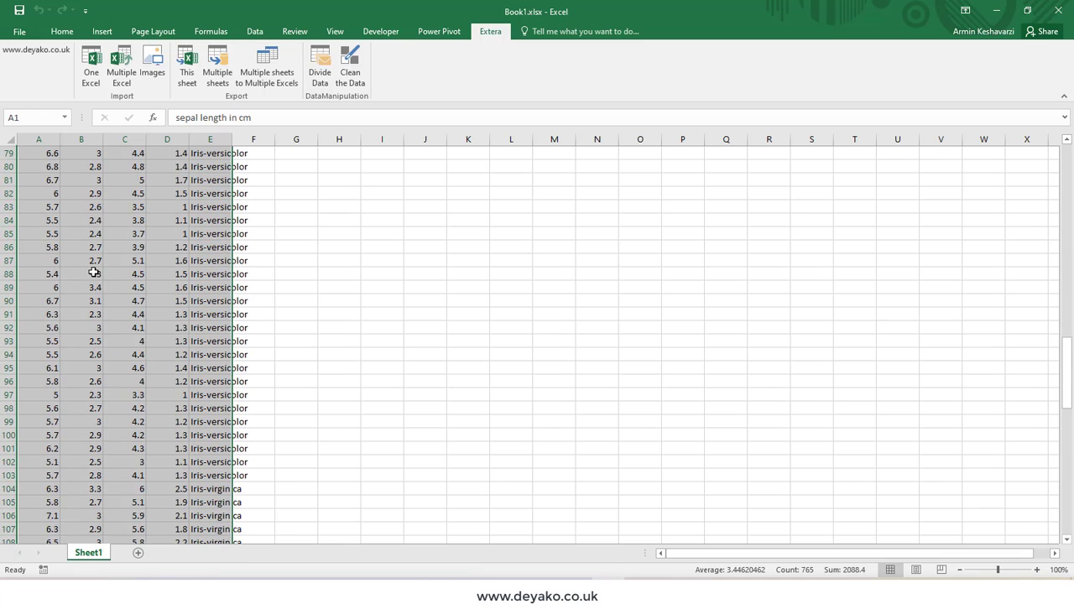
{"action": "scroll", "coordinate": [94, 270], "scroll_direction": "up", "scroll_amount": 10}
{"action": "scroll", "coordinate": [92, 272], "scroll_direction": "up", "scroll_amount": 14}
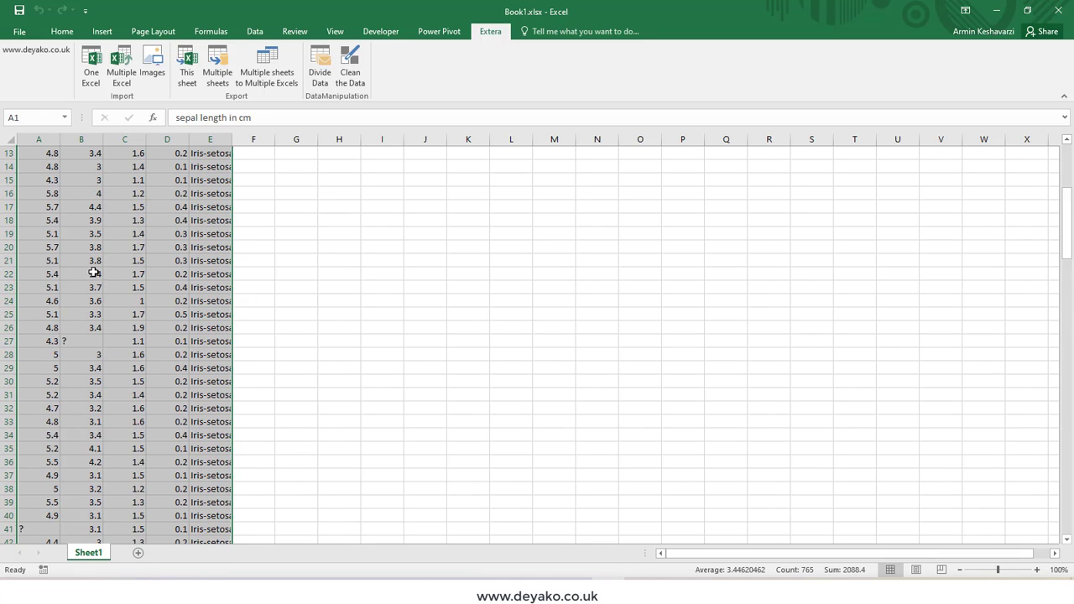
{"action": "left_click", "coordinate": [350, 79]}
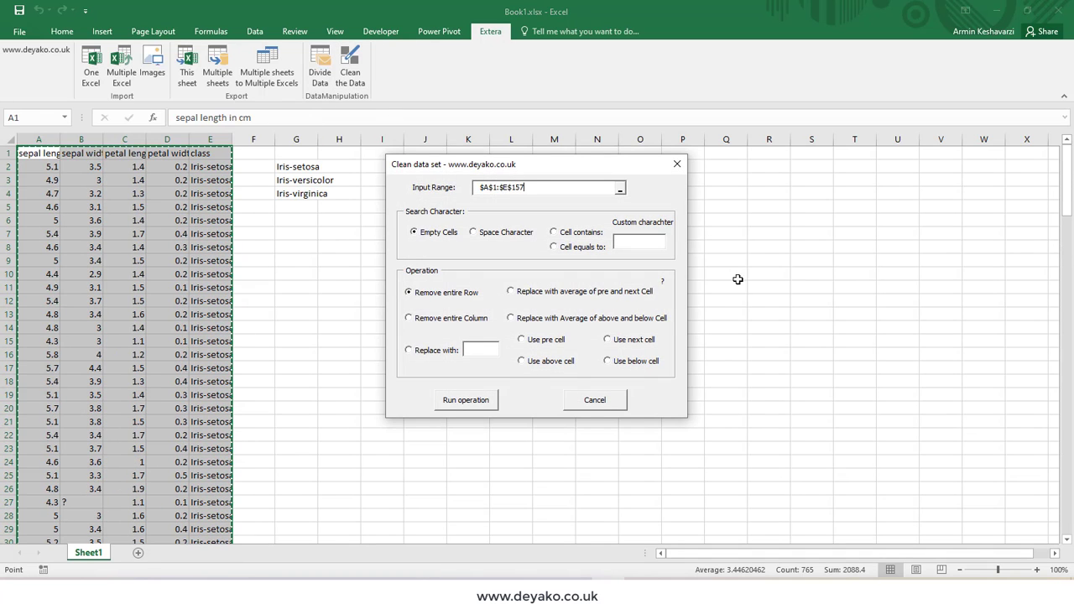
Try the Space Character, Cell contains and Cell equals to search options with the custom text ar
{"action": "left_click", "coordinate": [490, 237]}
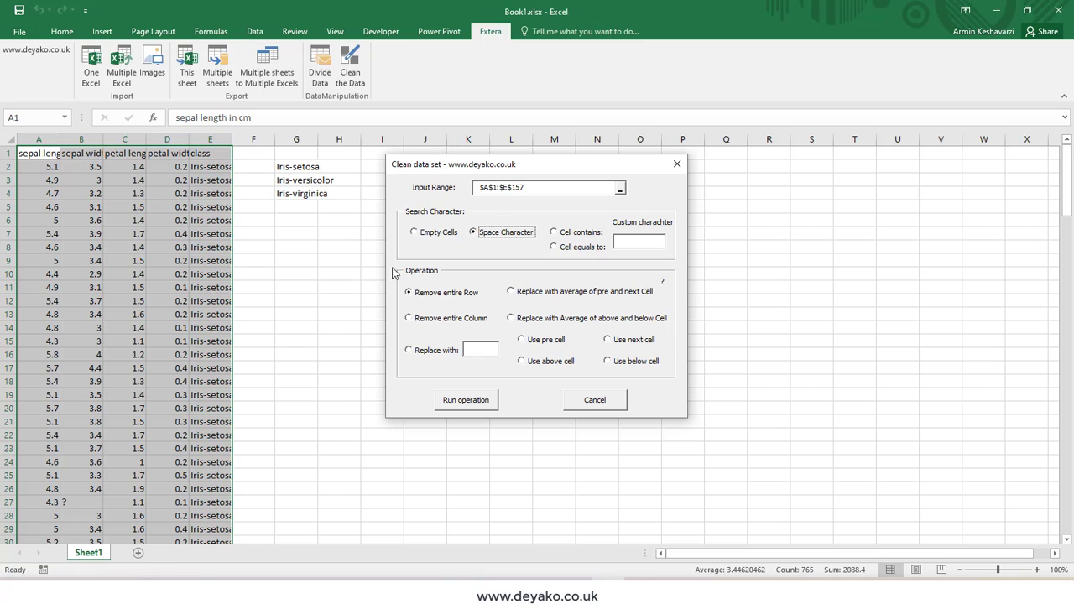
{"action": "left_click", "coordinate": [579, 237]}
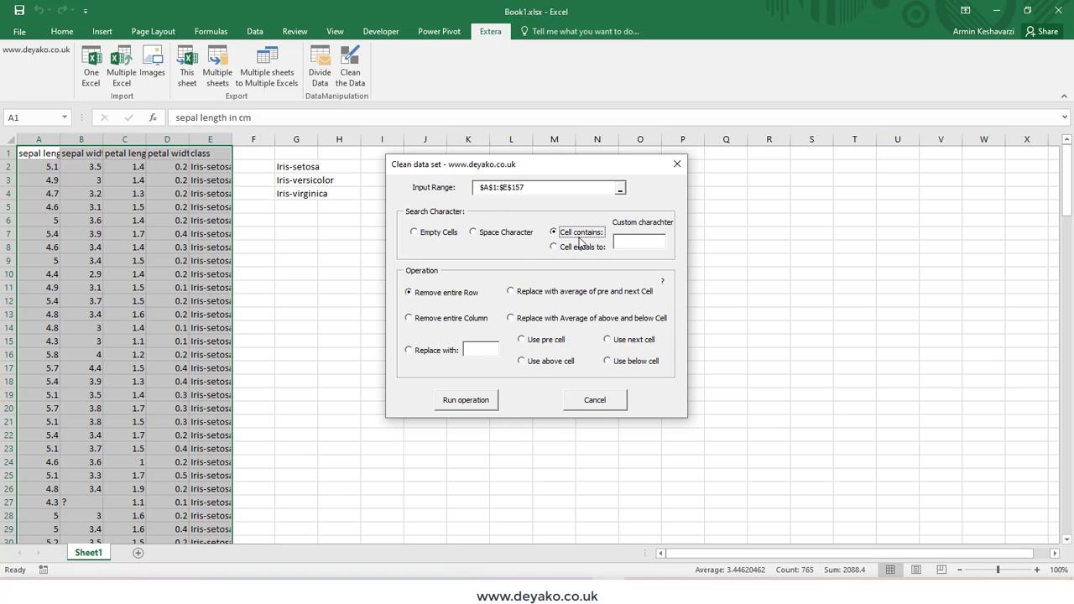
{"action": "left_click", "coordinate": [645, 244]}
{"action": "left_click_drag", "start_coordinate": [642, 241], "coordinate": [619, 241]}
{"action": "left_click", "coordinate": [588, 247]}
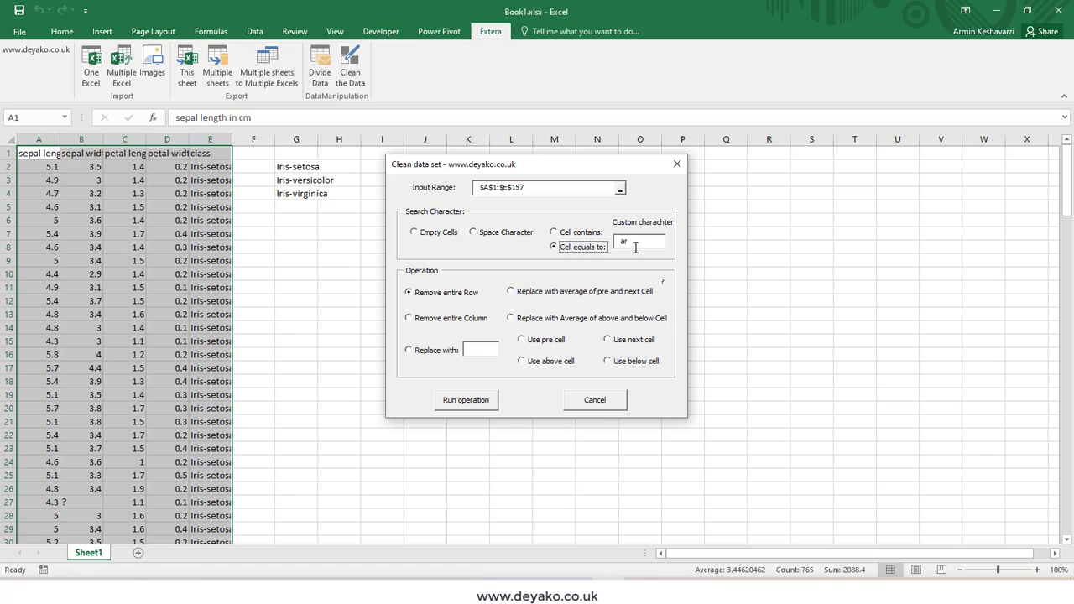
{"action": "left_click_drag", "start_coordinate": [636, 246], "coordinate": [618, 245]}
{"action": "left_click", "coordinate": [588, 234]}
{"action": "left_click_drag", "start_coordinate": [632, 241], "coordinate": [623, 242]}
{"action": "key", "text": "BackSpace"}
Set the search to cells equal to the custom text Iris-setosa
{"action": "left_click", "coordinate": [588, 249]}
{"action": "left_click", "coordinate": [638, 243]}
{"action": "left_click_drag", "start_coordinate": [638, 242], "coordinate": [610, 248]}
{"action": "type", "text": "Iris-setosa"}
Change the search text to ? and run the operation that replaces matching cells with ??
{"action": "double_click", "coordinate": [644, 243]}
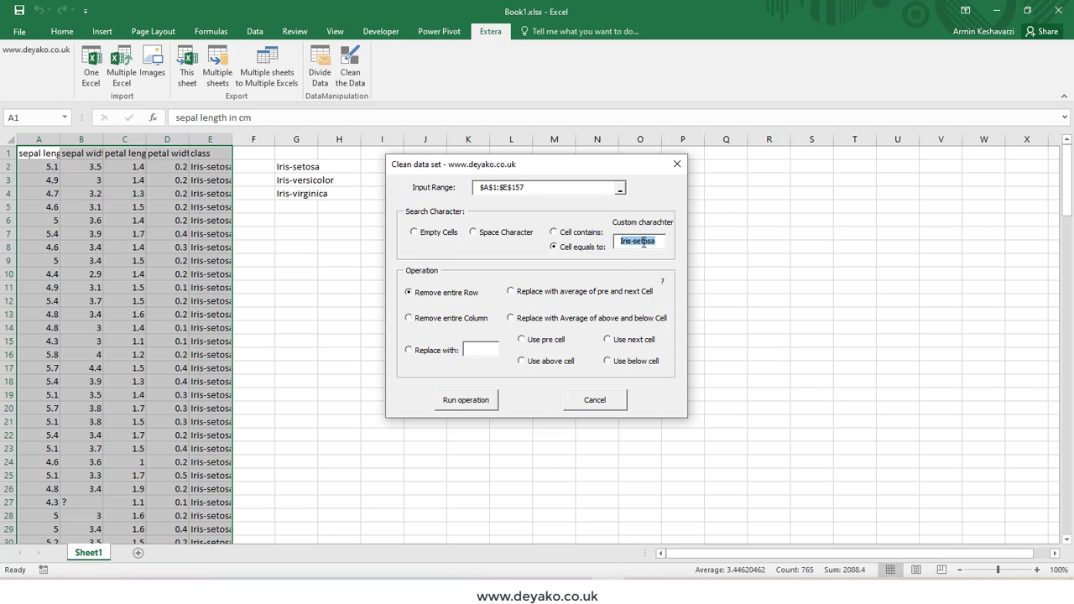
{"action": "type", "text": "?"}
{"action": "left_click", "coordinate": [432, 351]}
{"action": "left_click", "coordinate": [491, 348]}
{"action": "type", "text": "??"}
{"action": "left_click", "coordinate": [477, 401]}
{"action": "left_click", "coordinate": [574, 344]}
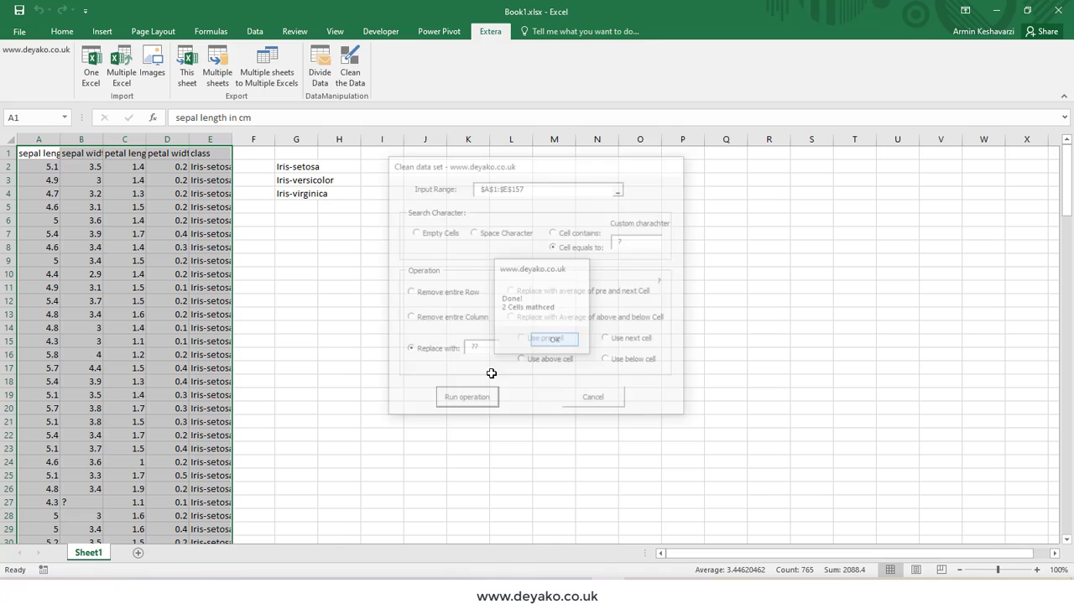
Inspect the replaced entries in the sepal width and sepal length columns
{"action": "left_click", "coordinate": [84, 501]}
{"action": "scroll", "coordinate": [87, 507], "scroll_direction": "down", "scroll_amount": 3}
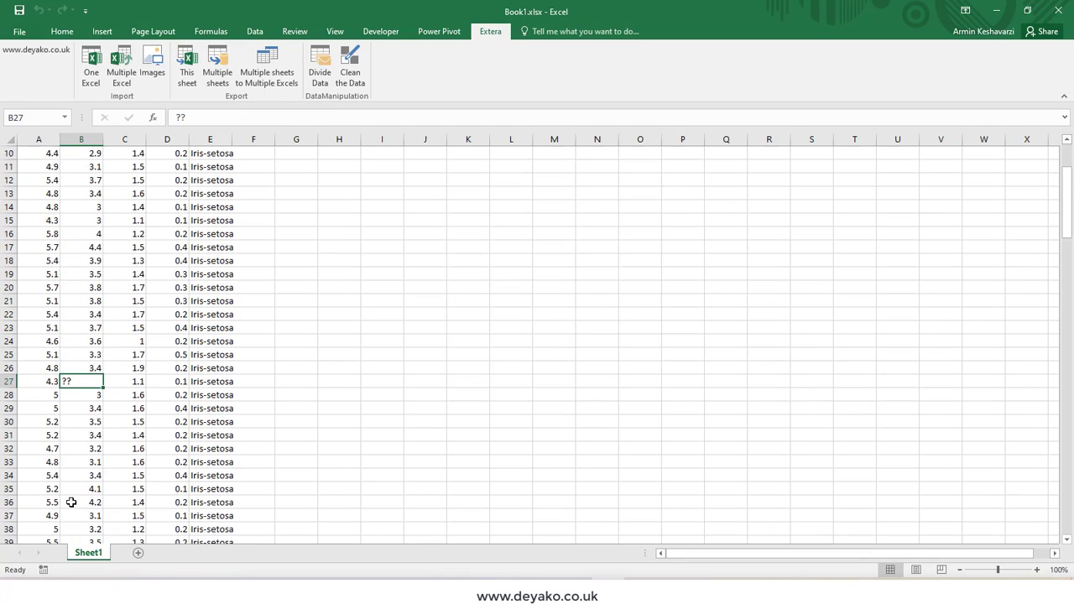
{"action": "scroll", "coordinate": [71, 502], "scroll_direction": "down", "scroll_amount": 2}
{"action": "left_click", "coordinate": [45, 498]}
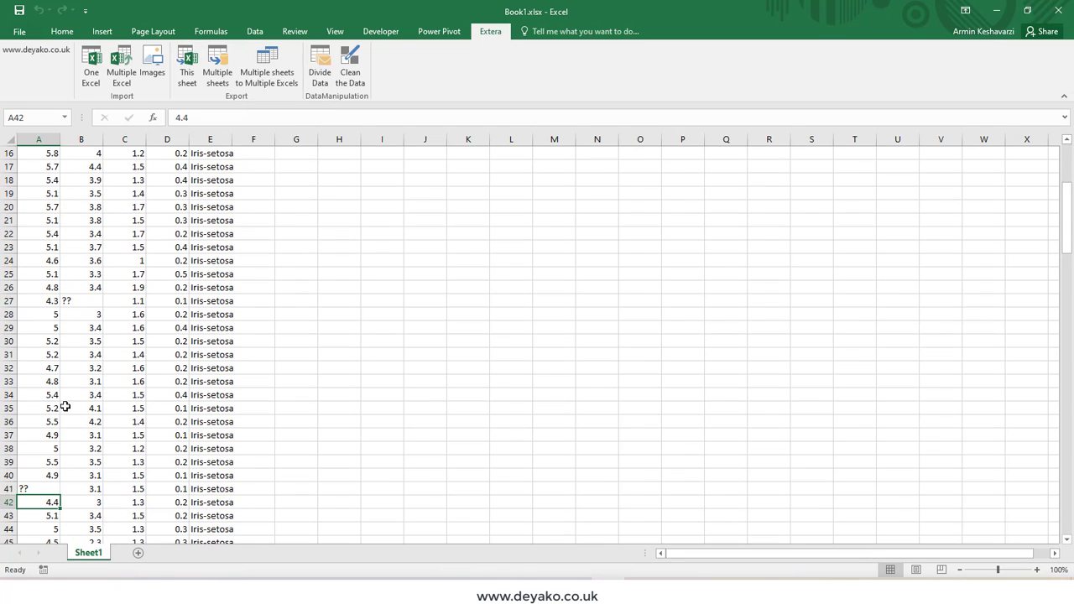
{"action": "left_click", "coordinate": [84, 300]}
{"action": "left_click", "coordinate": [27, 499]}
Select the data range A1:E153 and open the Clean the Data tool for it
{"action": "scroll", "coordinate": [72, 298], "scroll_direction": "up", "scroll_amount": 5}
{"action": "left_click_drag", "start_coordinate": [47, 153], "coordinate": [225, 492]}
{"action": "scroll", "coordinate": [366, 347], "scroll_direction": "up", "scroll_amount": 16}
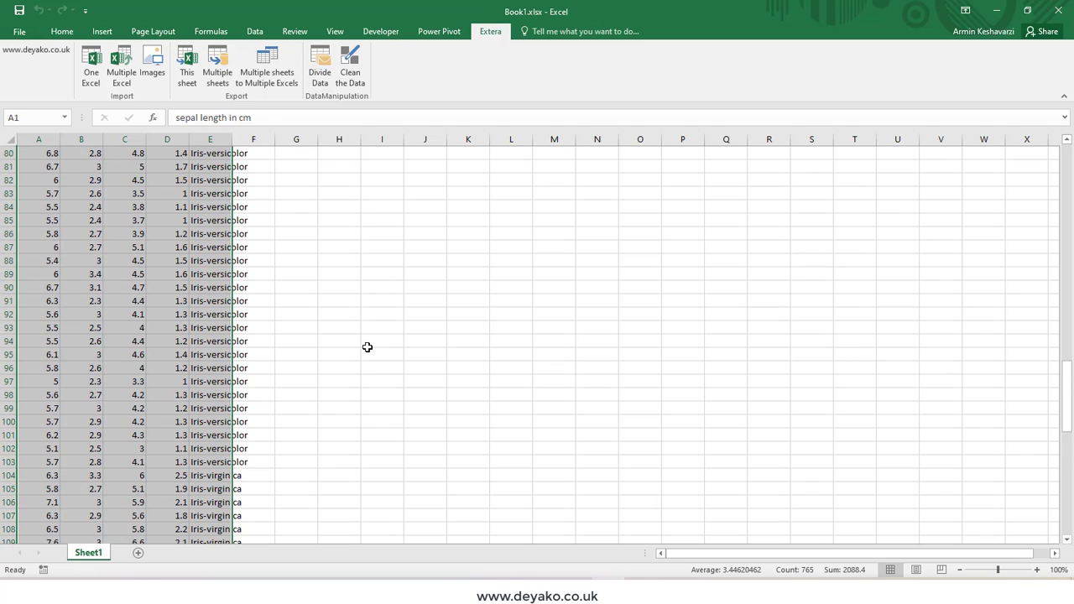
{"action": "scroll", "coordinate": [366, 348], "scroll_direction": "up", "scroll_amount": 20}
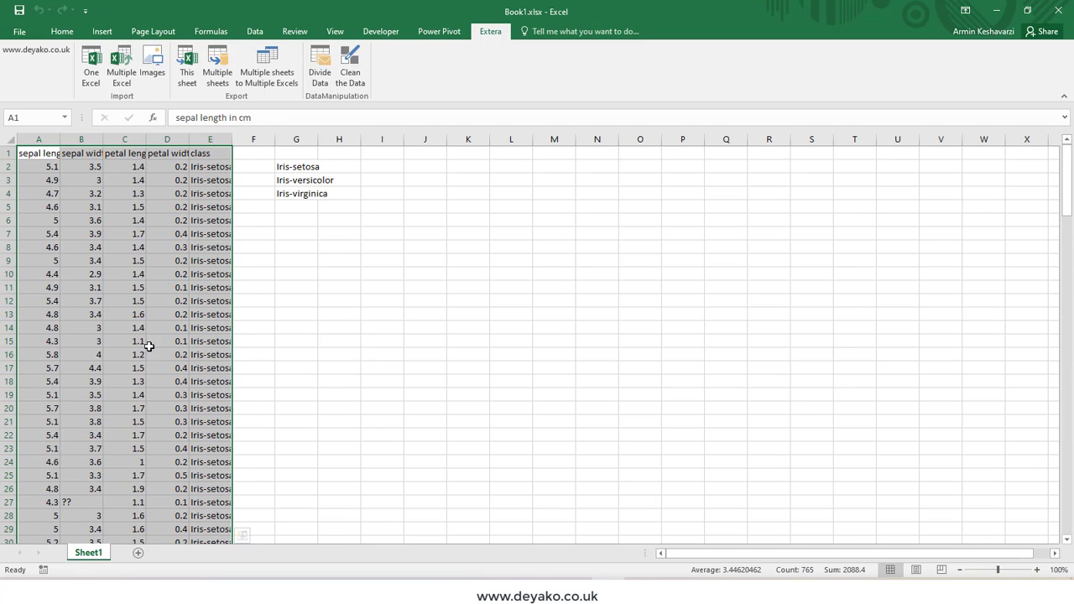
{"action": "left_click", "coordinate": [350, 72]}
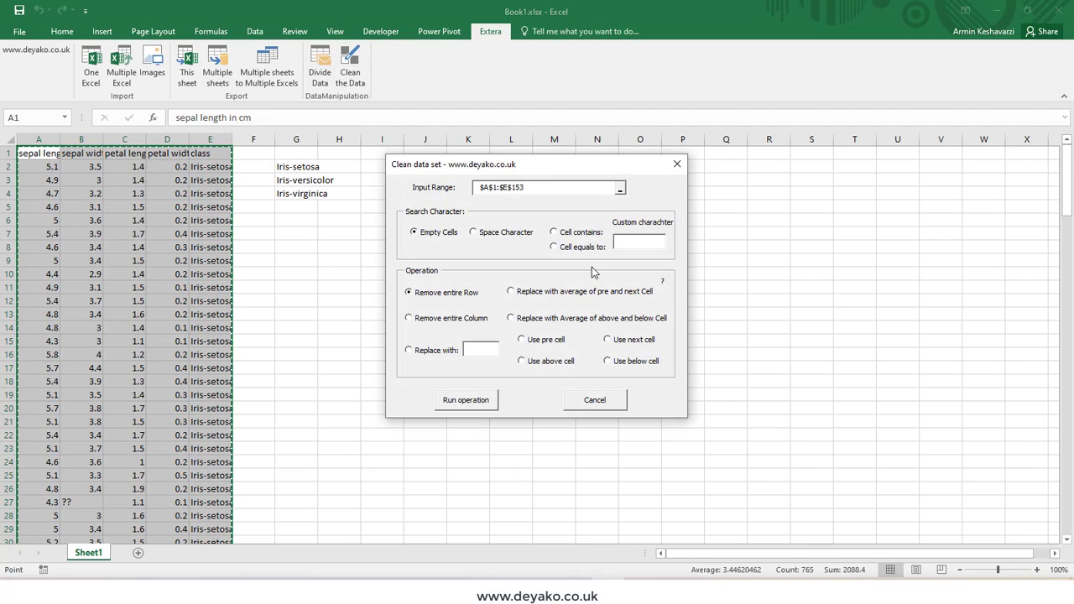
Set the search to cells equal to ? and choose replacement with the average of the above and below cells
{"action": "left_click", "coordinate": [579, 247]}
{"action": "left_click", "coordinate": [636, 242]}
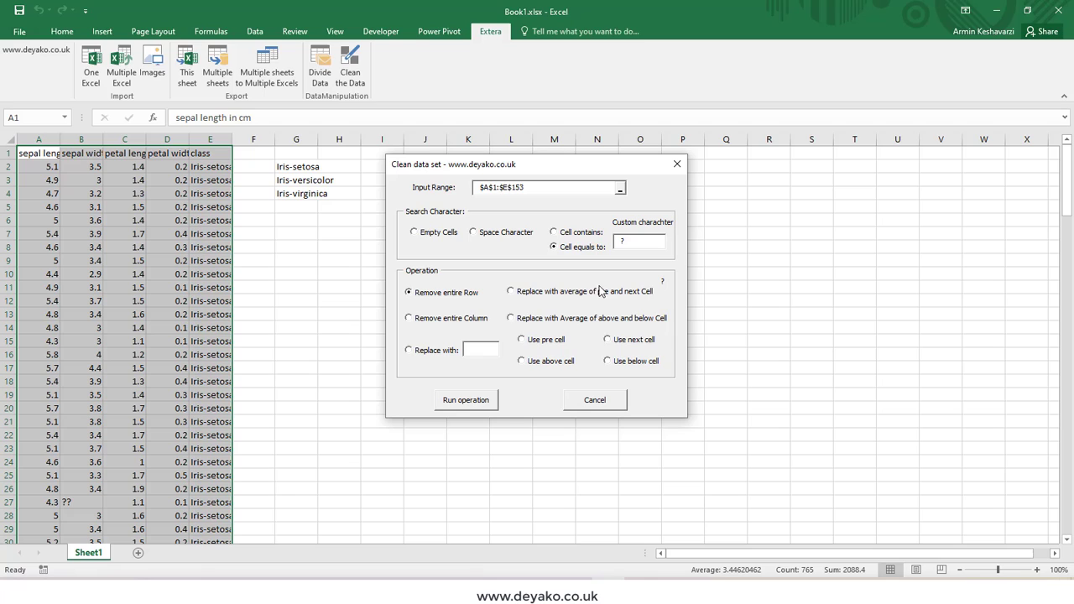
{"action": "left_click", "coordinate": [519, 294]}
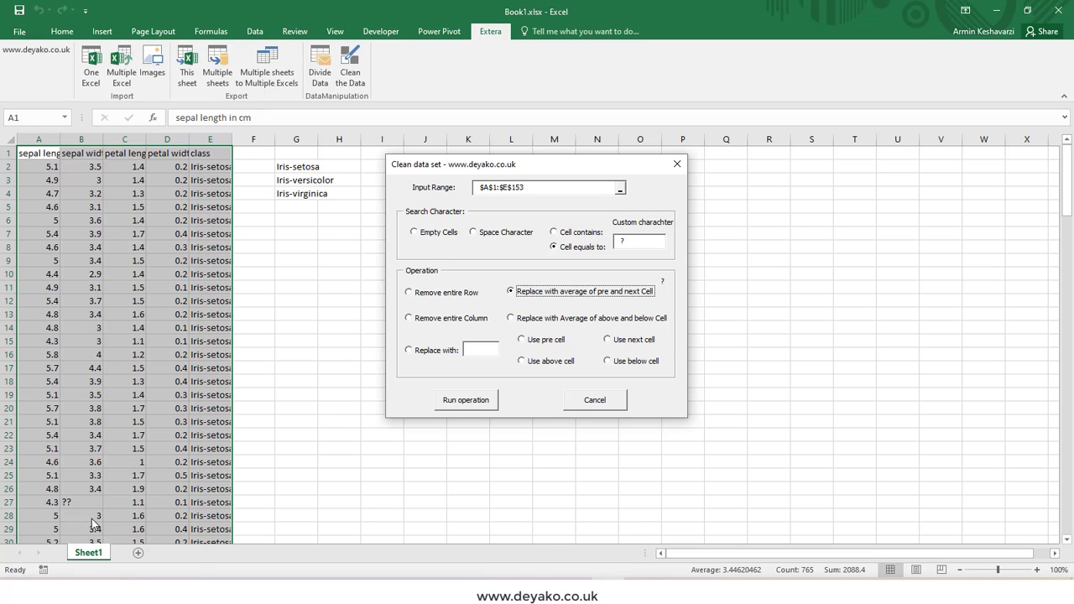
{"action": "left_click", "coordinate": [518, 323]}
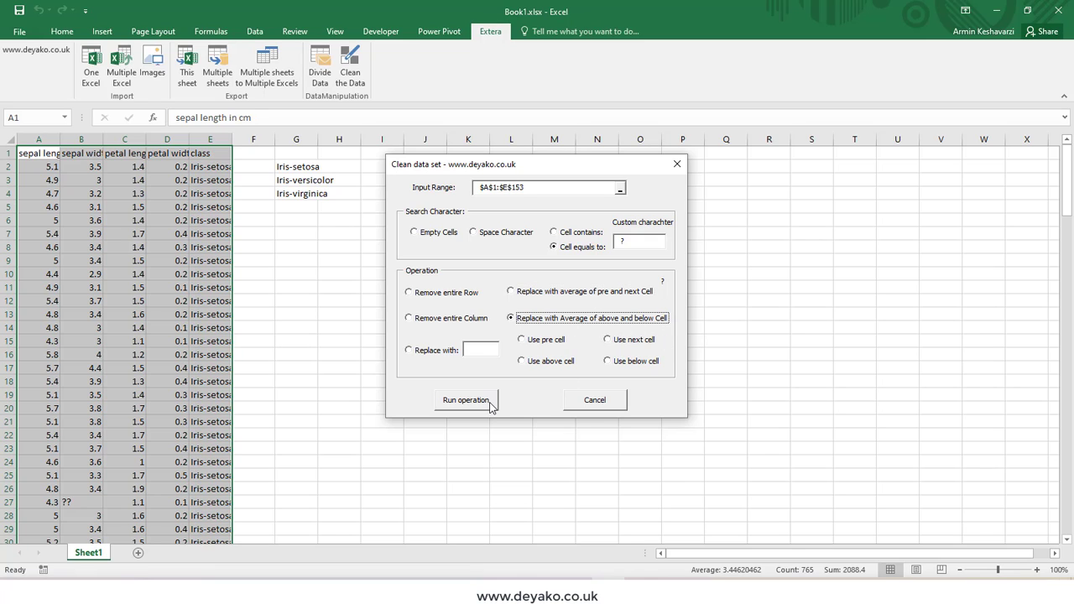
{"action": "key", "text": "Tab"}
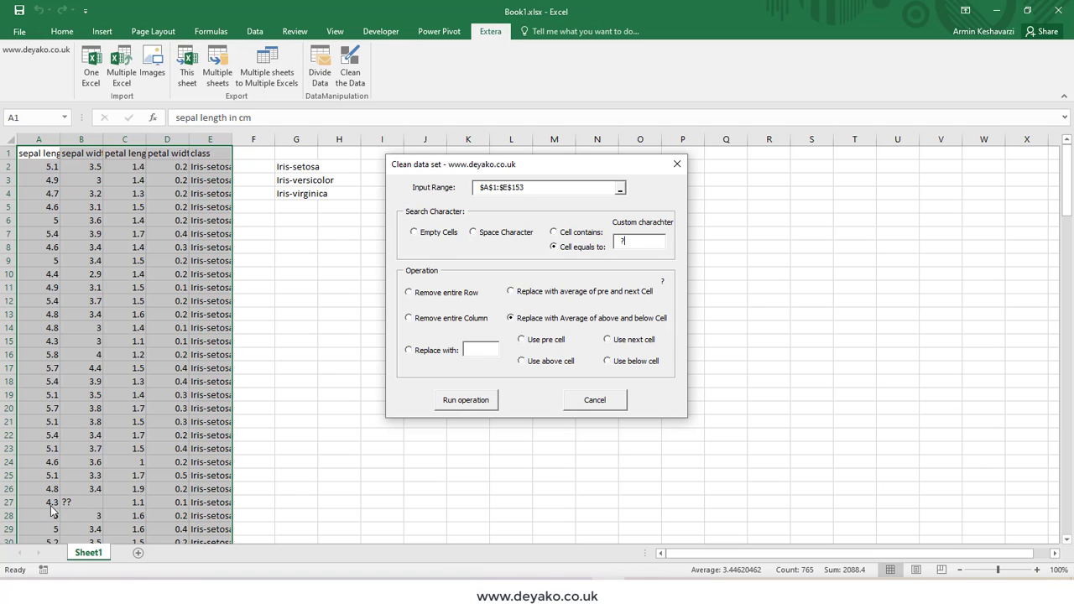
Switch the search to cells containing ?, run the averaging replacement, and check the filled sepal width cell against its neighbour
{"action": "double_click", "coordinate": [620, 242]}
{"action": "left_click", "coordinate": [581, 235]}
{"action": "left_click", "coordinate": [489, 402]}
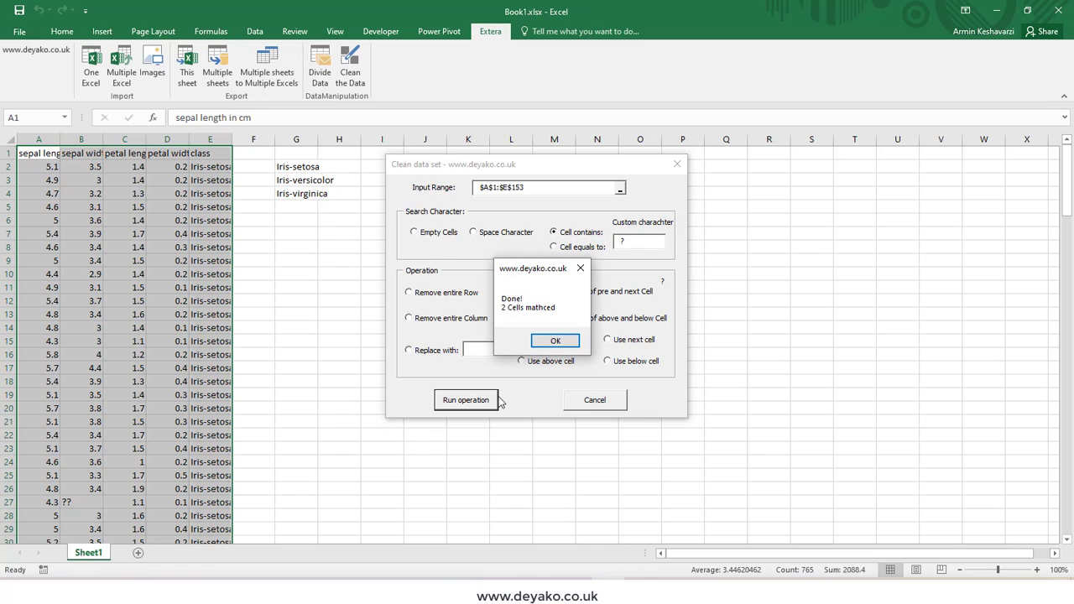
{"action": "left_click", "coordinate": [553, 340]}
{"action": "left_click", "coordinate": [92, 463]}
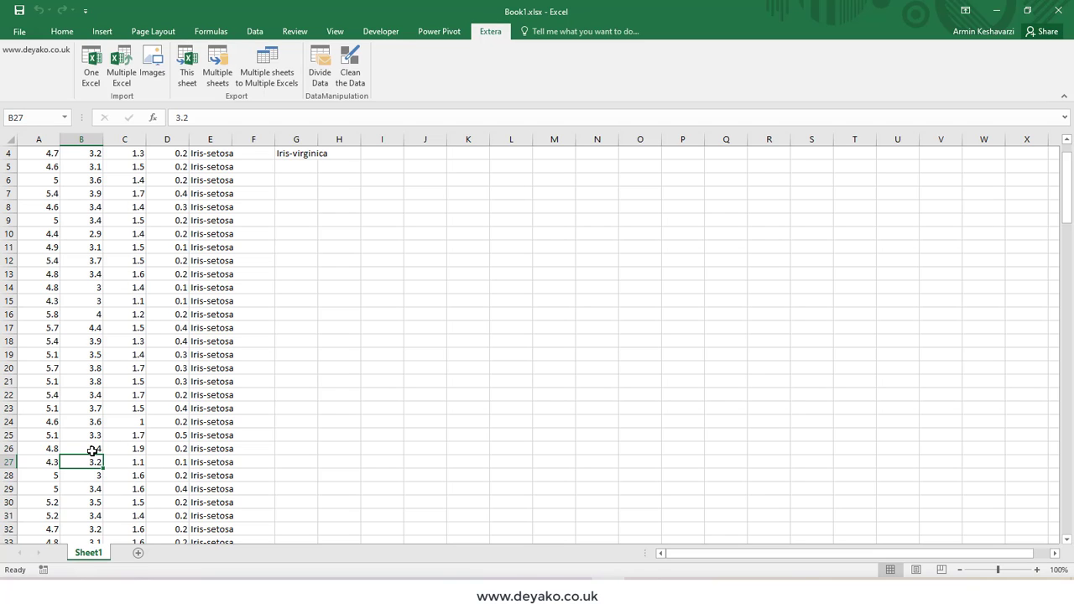
{"action": "left_click", "coordinate": [92, 450]}
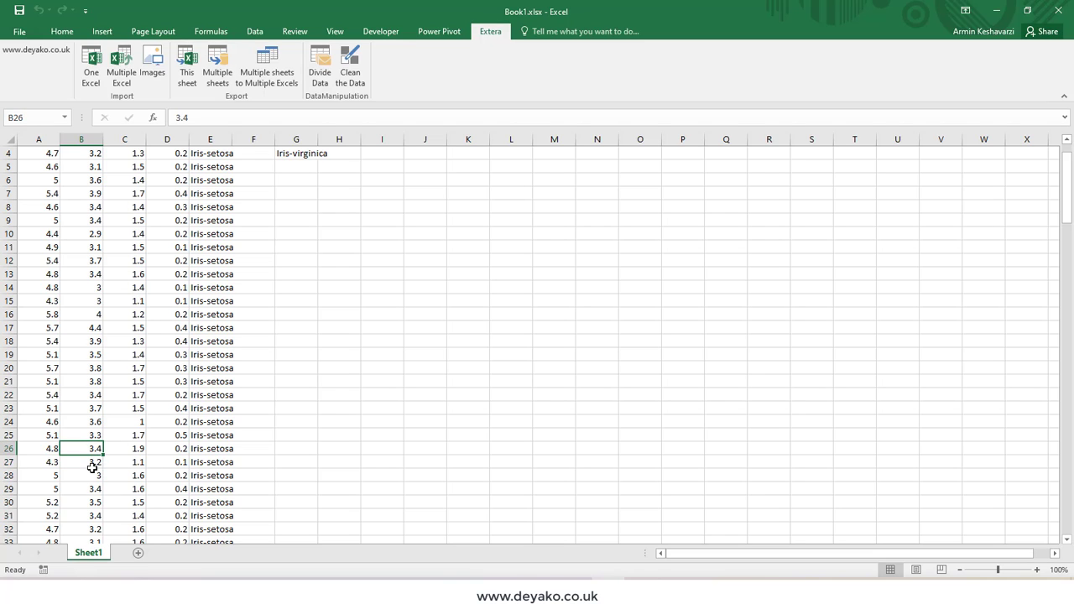
Compare the filled sepal width cell B27 with the cells directly above and below it
{"action": "left_click", "coordinate": [91, 473], "text": "ctrl"}
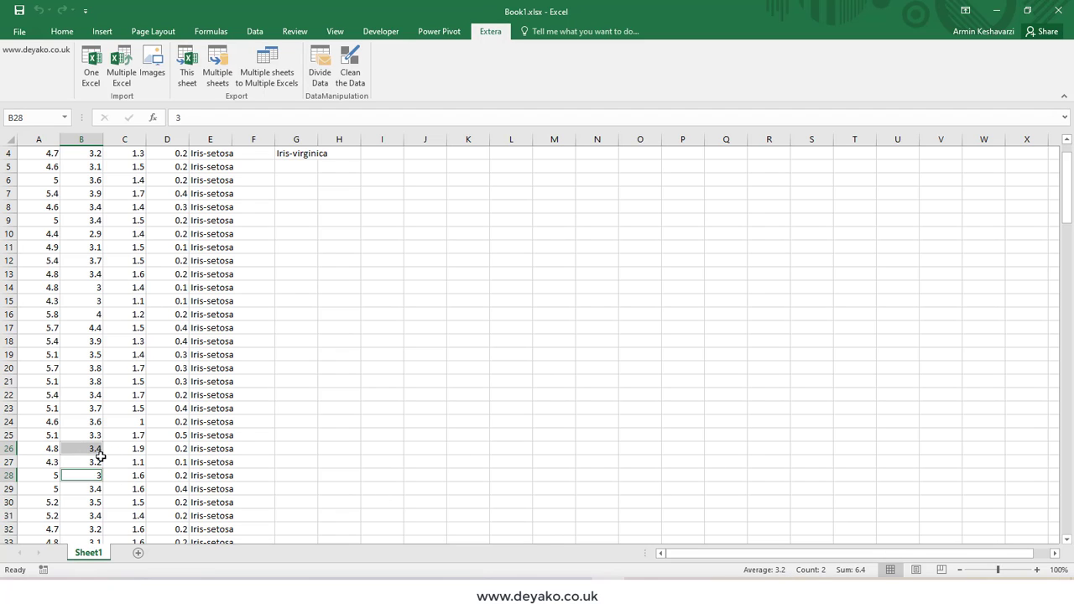
{"action": "left_click", "coordinate": [92, 462]}
{"action": "scroll", "coordinate": [315, 381], "scroll_direction": "up", "scroll_amount": 1}
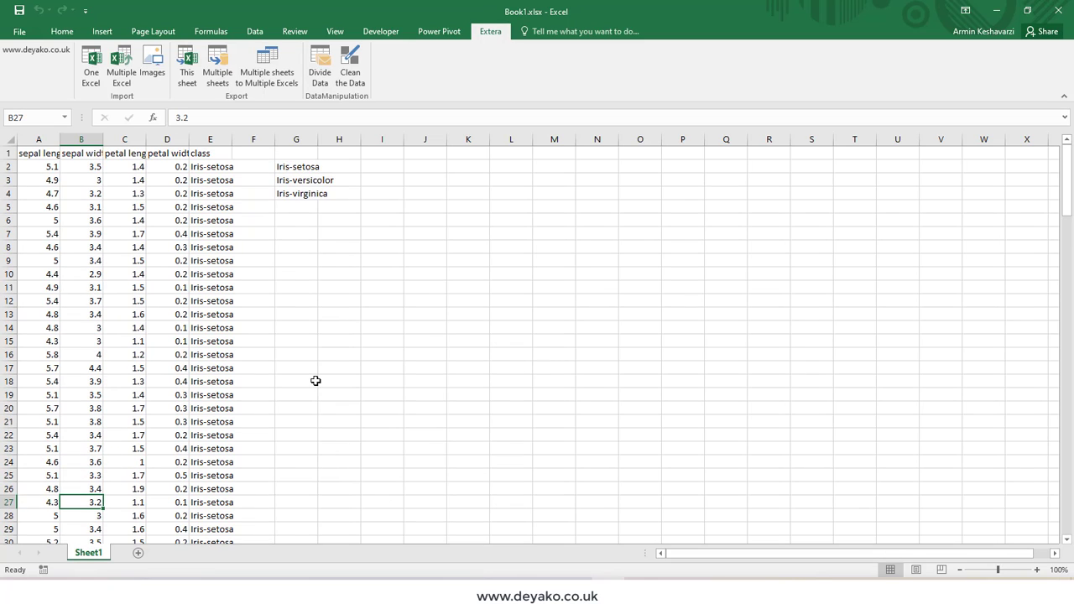
Clear the first sepal width value in B2 and open the Clean the Data tool for the range A1:E153
{"action": "left_click", "coordinate": [100, 167]}
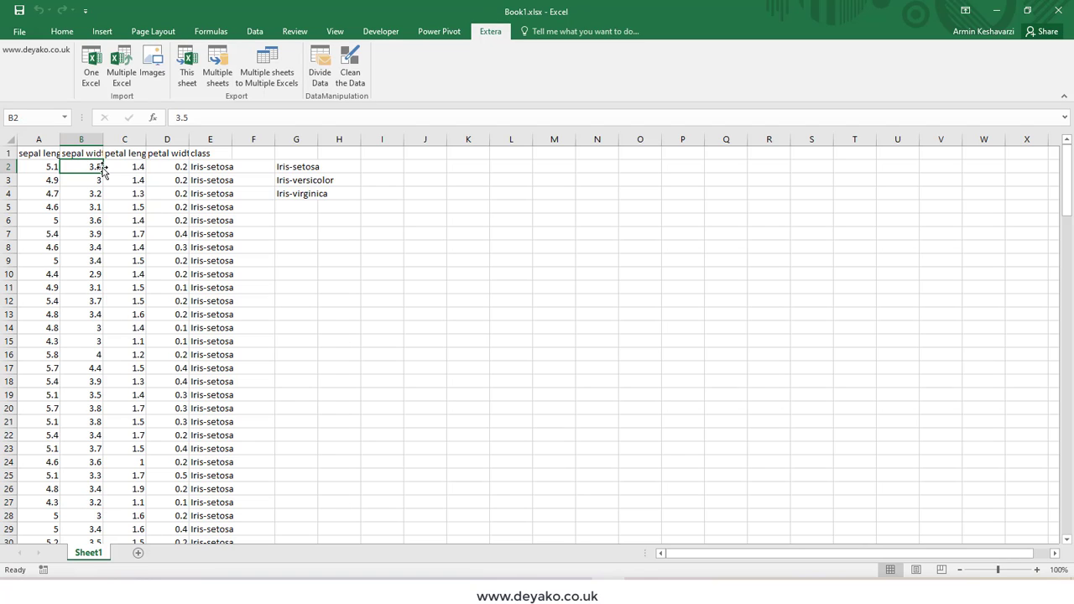
{"action": "key", "text": "Delete"}
{"action": "left_click", "coordinate": [25, 153]}
{"action": "left_click_drag", "start_coordinate": [51, 170], "coordinate": [207, 482]}
{"action": "scroll", "coordinate": [207, 482], "scroll_direction": "up", "scroll_amount": 20}
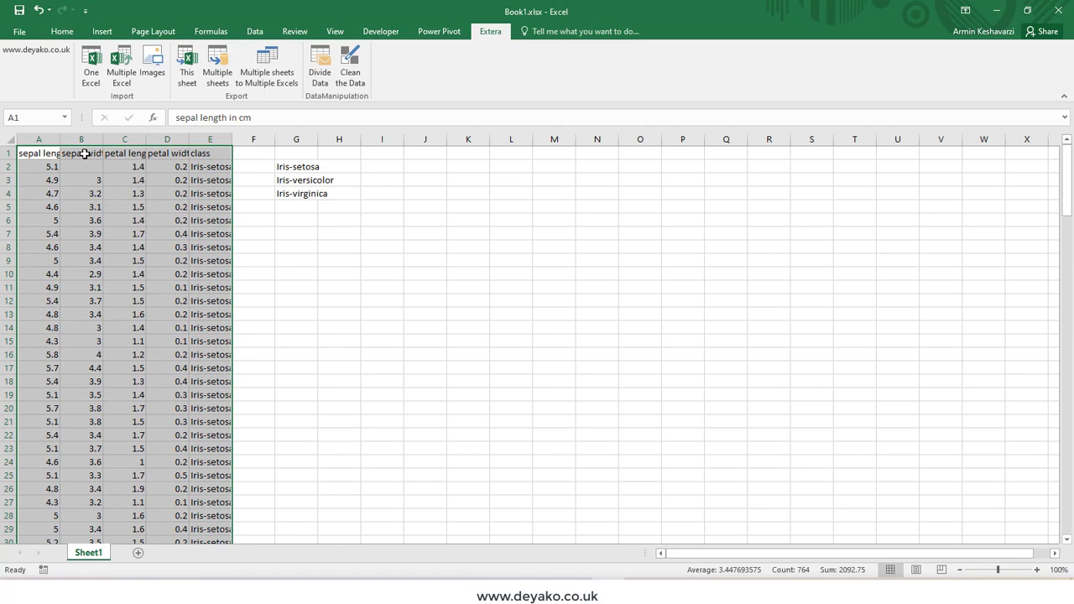
{"action": "left_click", "coordinate": [350, 71]}
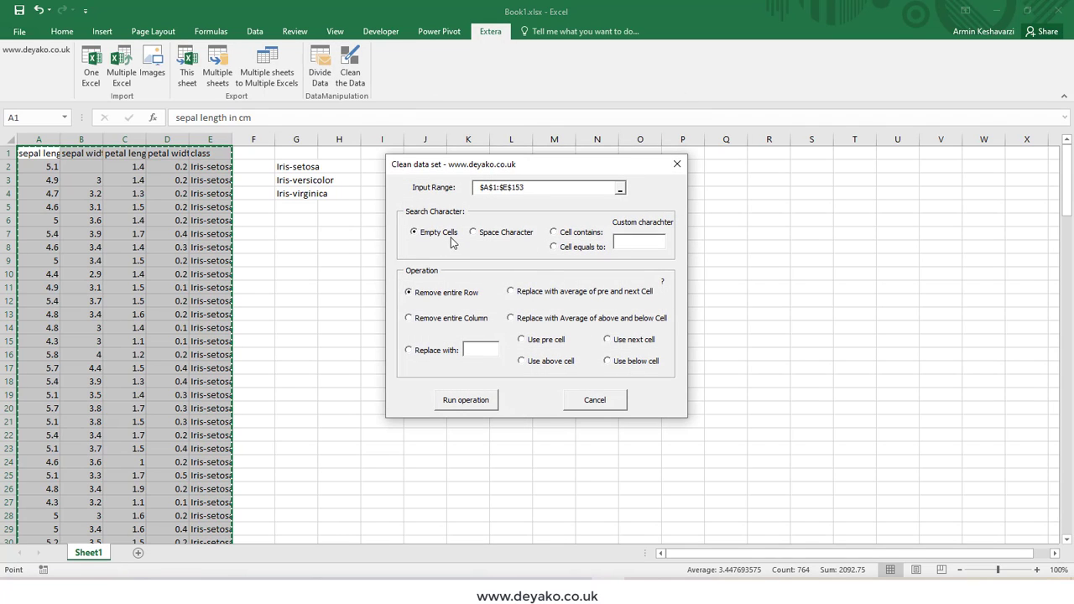
Fill the empty cells with the value of the cell below, run the operation, and check B2
{"action": "left_click", "coordinate": [559, 319]}
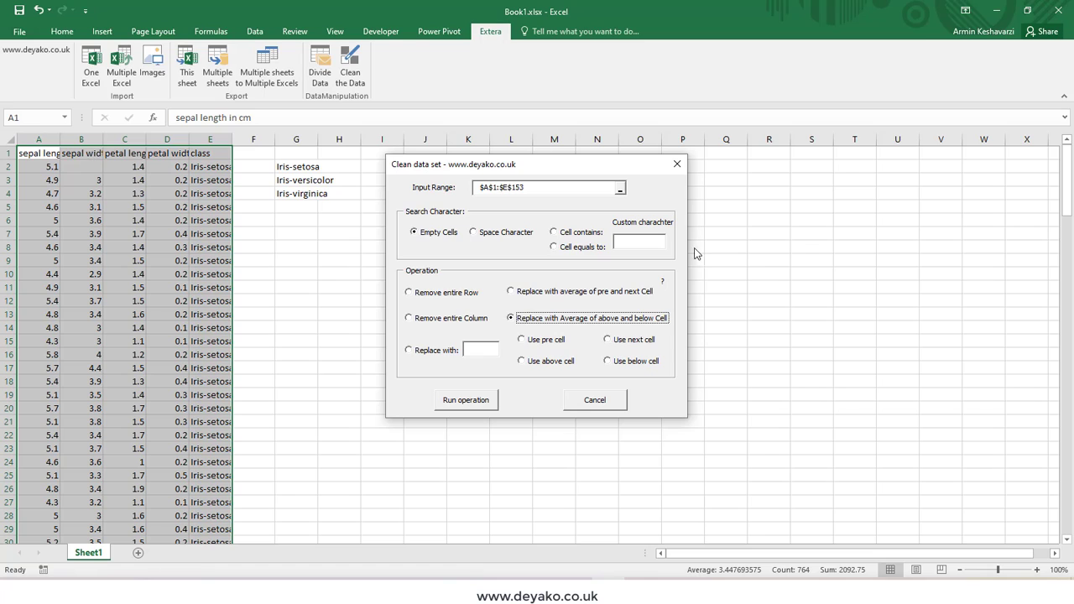
{"action": "left_click", "coordinate": [553, 343]}
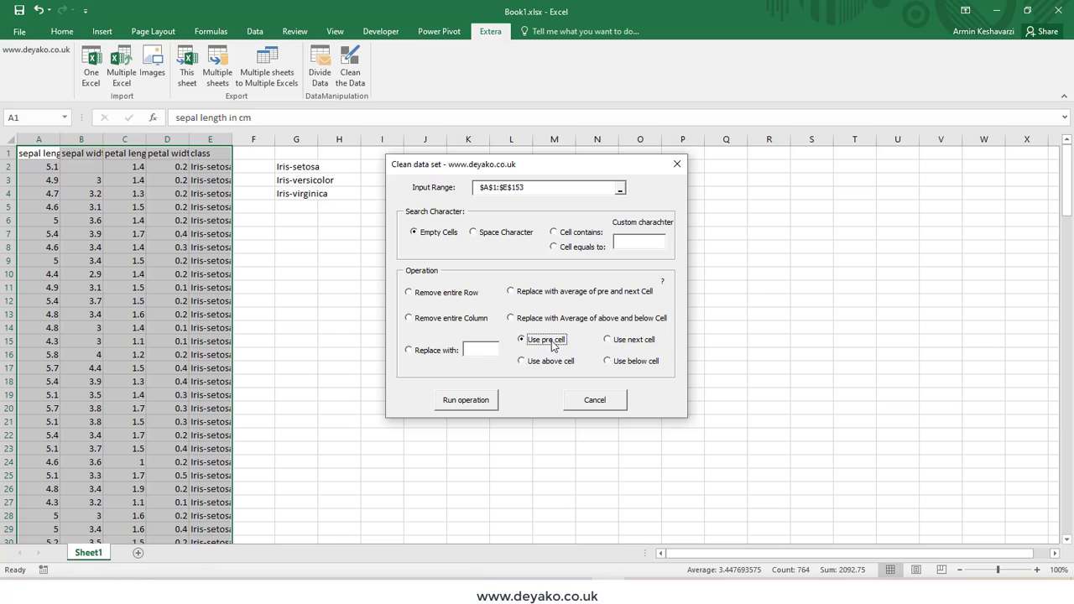
{"action": "left_click", "coordinate": [647, 342]}
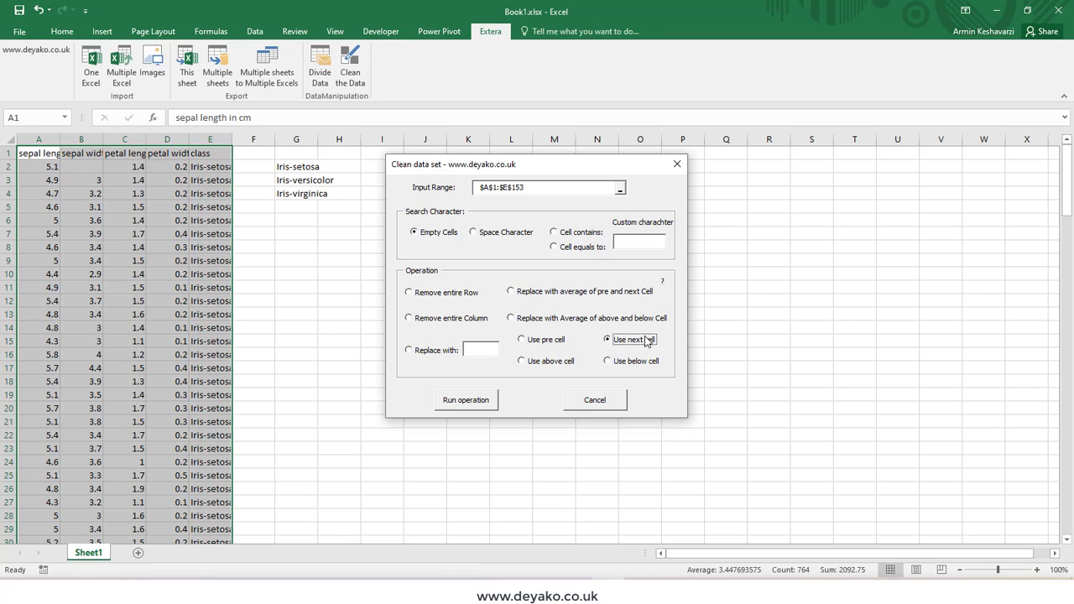
{"action": "left_click", "coordinate": [642, 363]}
{"action": "left_click", "coordinate": [475, 400]}
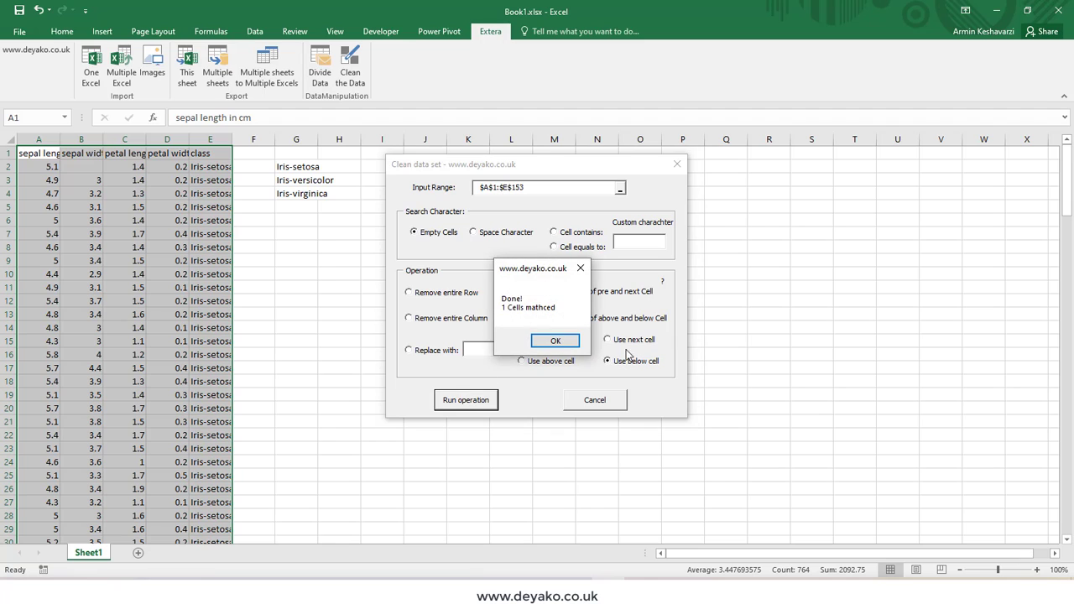
{"action": "left_click", "coordinate": [545, 340]}
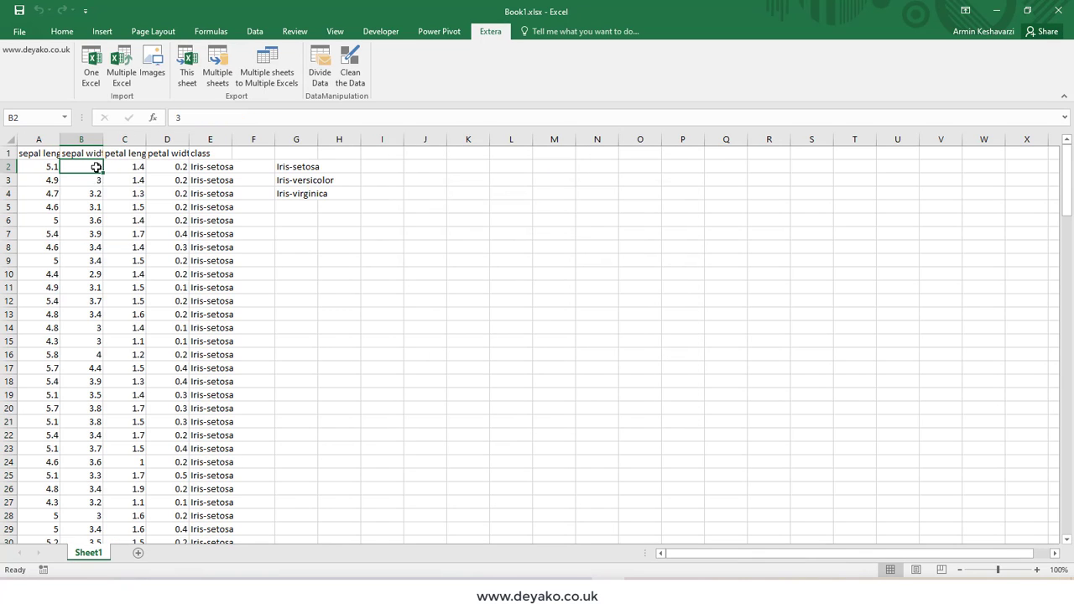
{"action": "left_click", "coordinate": [96, 166]}
{"action": "left_click", "coordinate": [350, 69]}
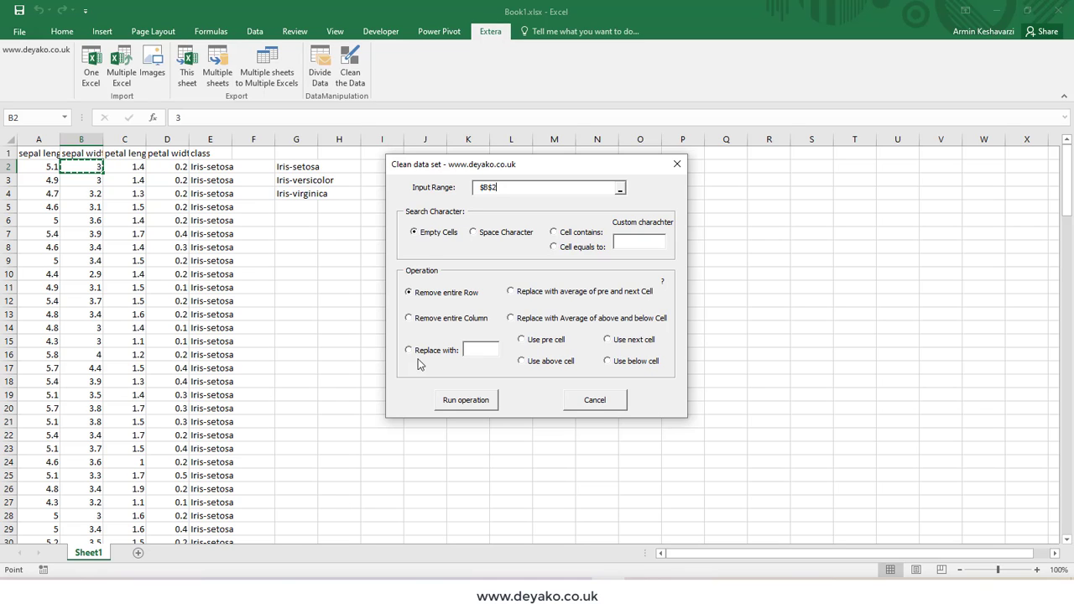
{"action": "left_click", "coordinate": [448, 353]}
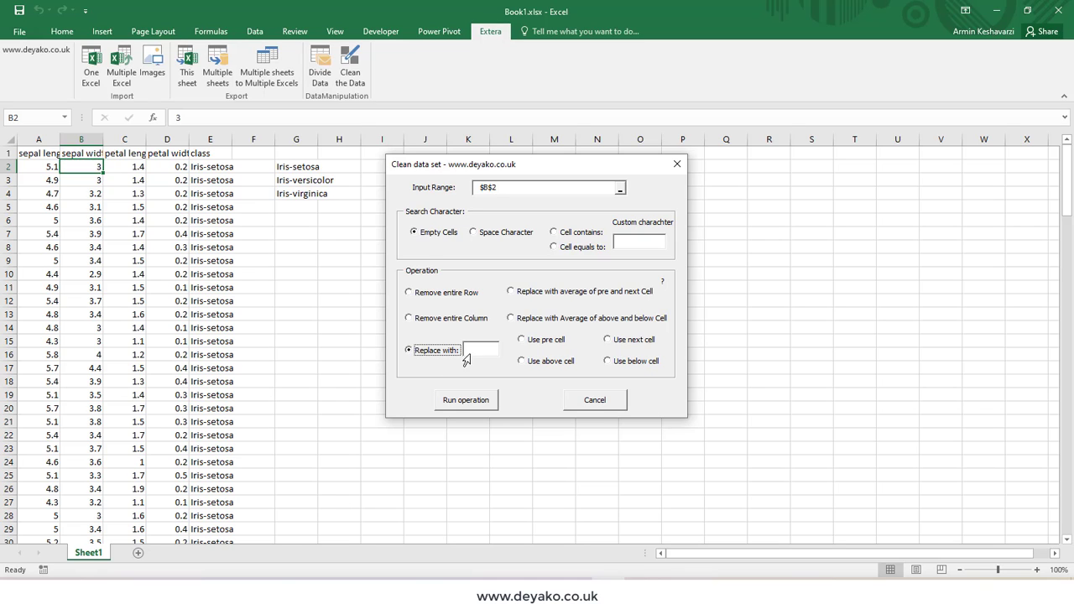
{"action": "left_click", "coordinate": [611, 407]}
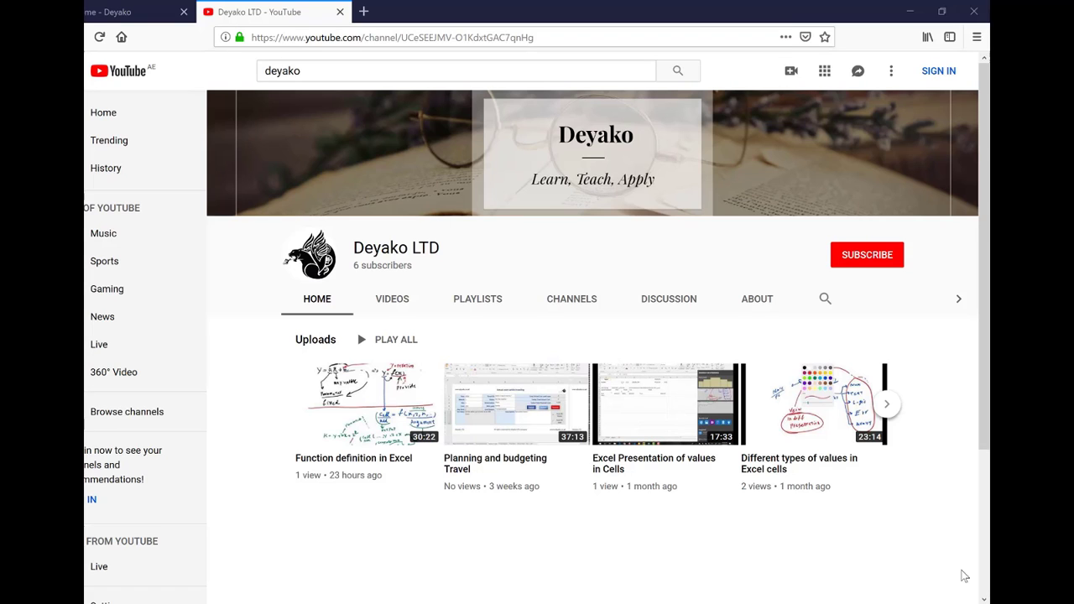
Switch to the Deyako website in the browser and view its home page through the New In products
{"action": "key", "text": "ctrl+shift+Tab"}
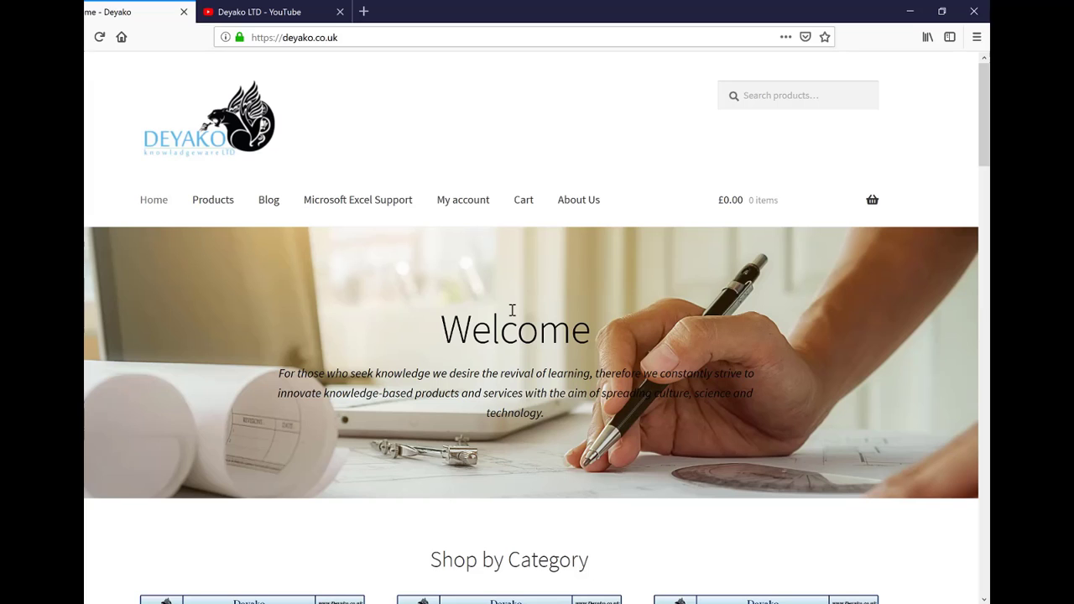
{"action": "scroll", "coordinate": [512, 311], "scroll_direction": "down", "scroll_amount": 10}
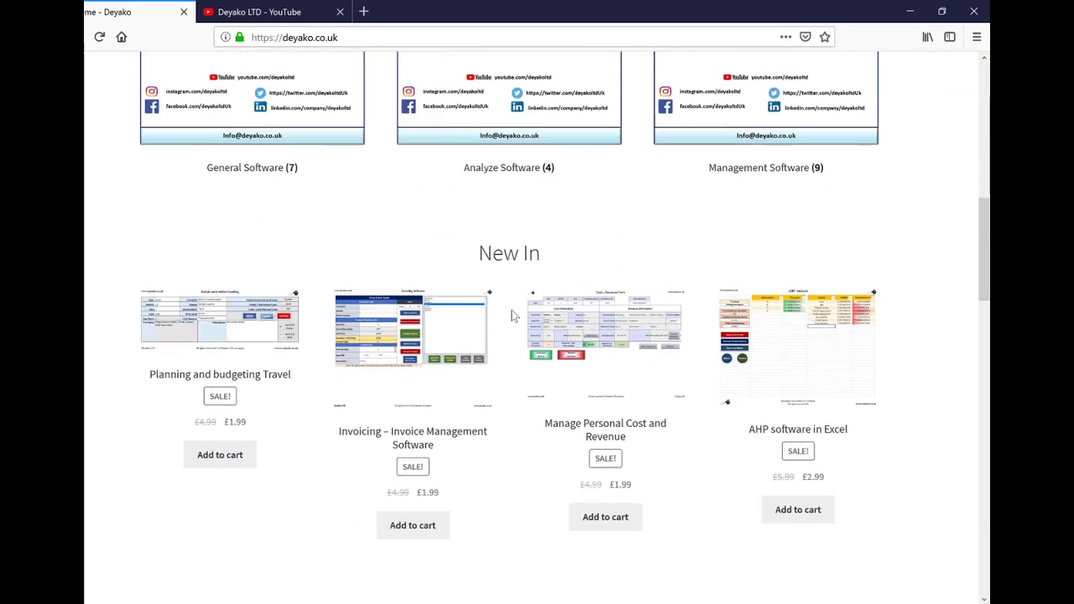